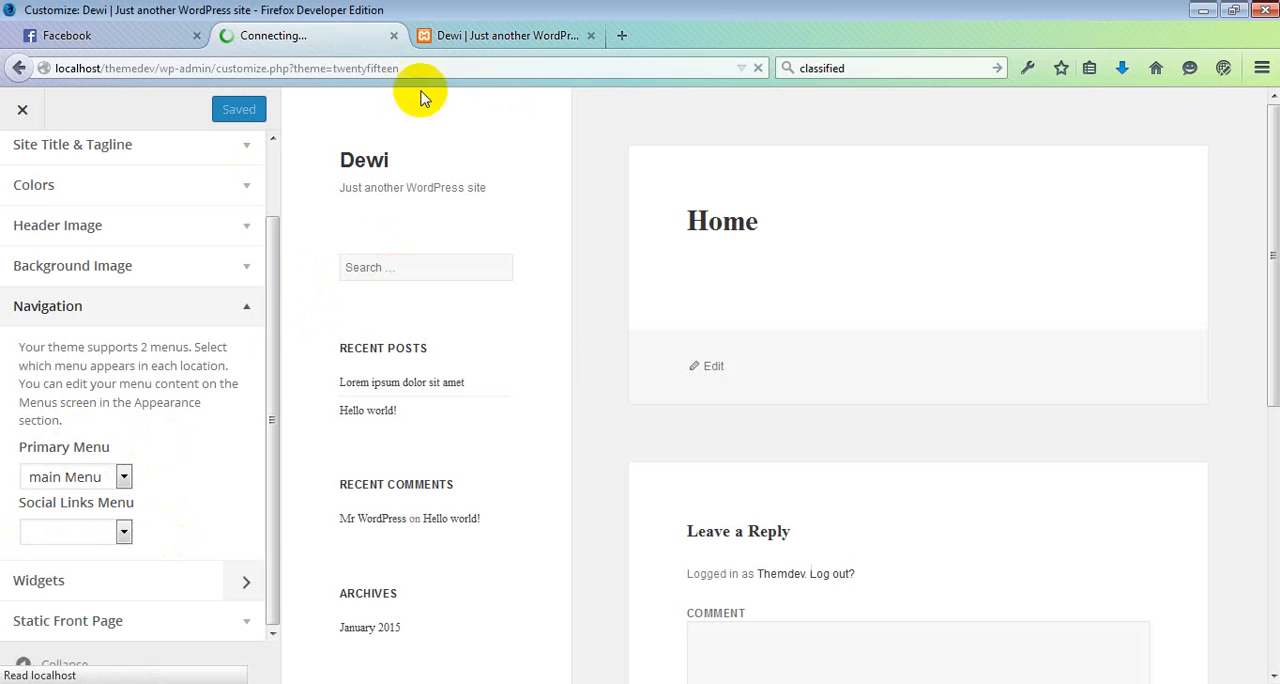
# Step: Reload the site's front page at localhost/themedev/
pyautogui.click(483, 35)
pyautogui.click(208, 72)
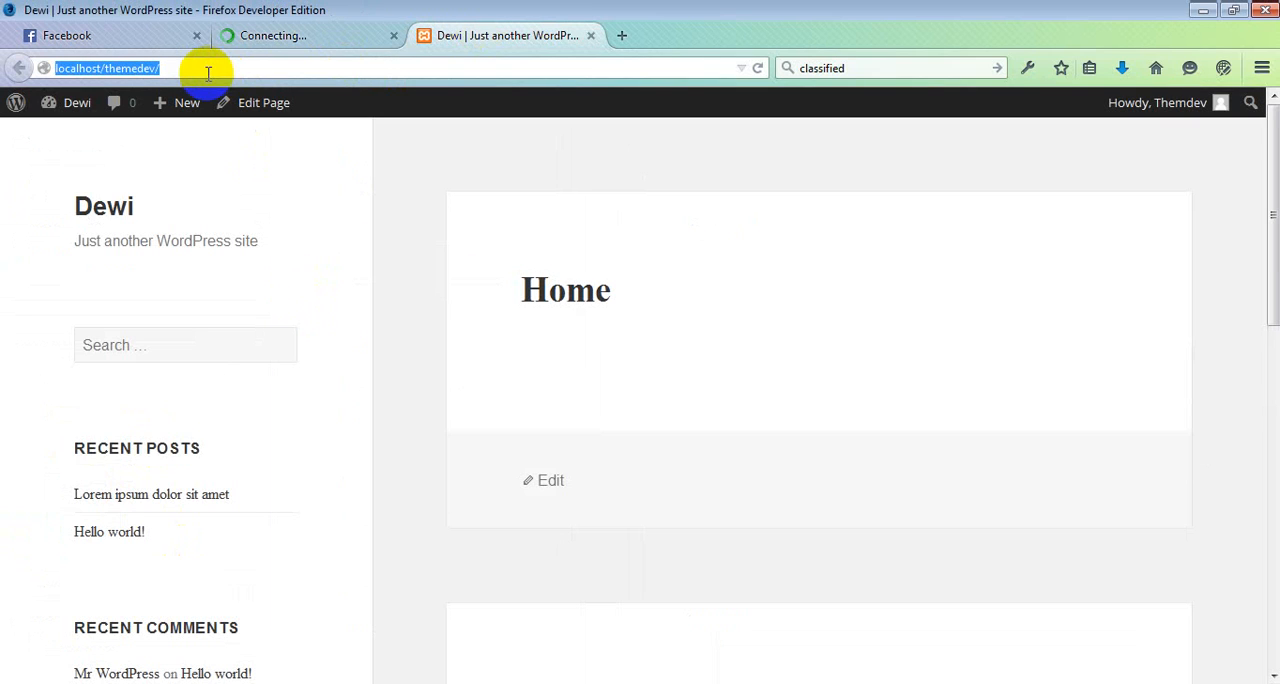
pyautogui.press('Return')
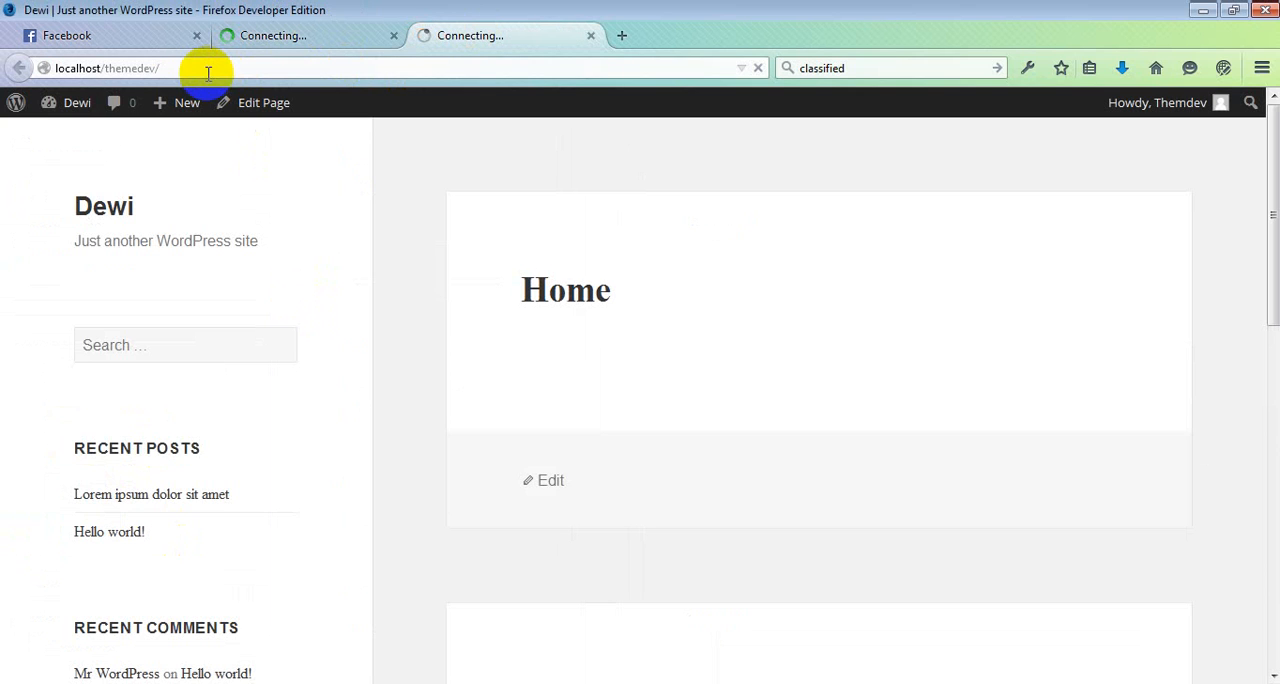
# Step: Close the theme customizer and open the page for adding new plugins
pyautogui.click(294, 37)
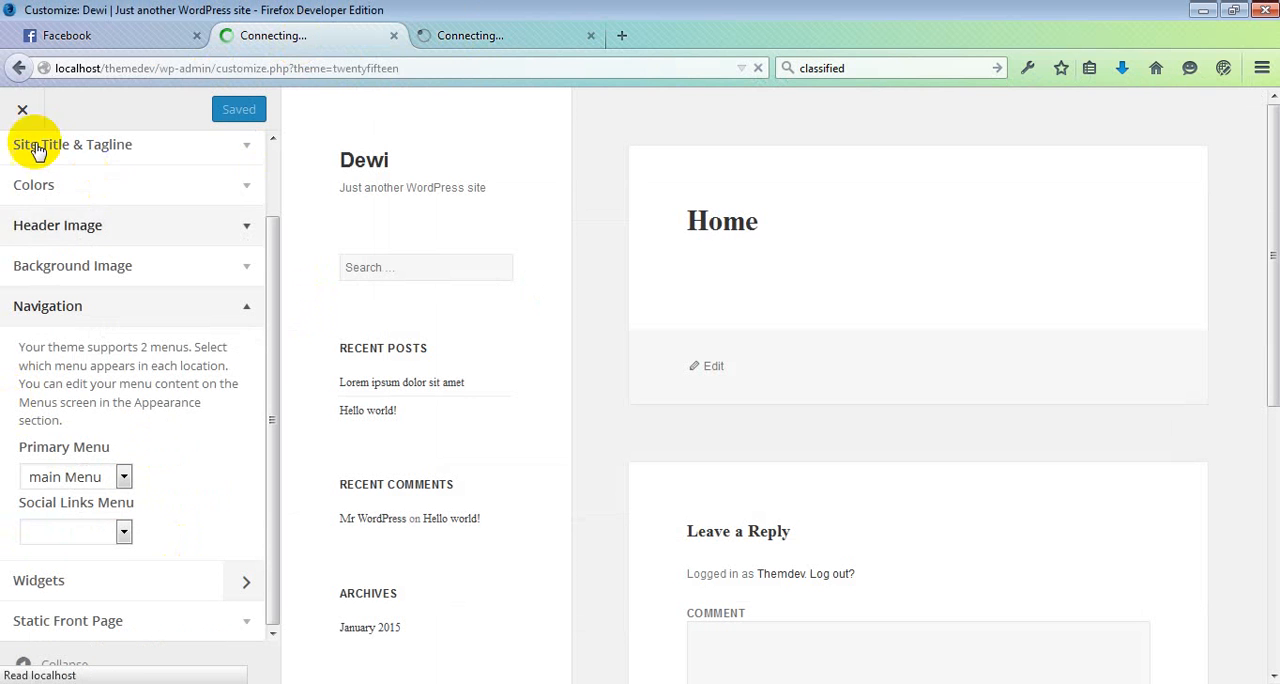
pyautogui.click(22, 109)
pyautogui.moveTo(57, 560)
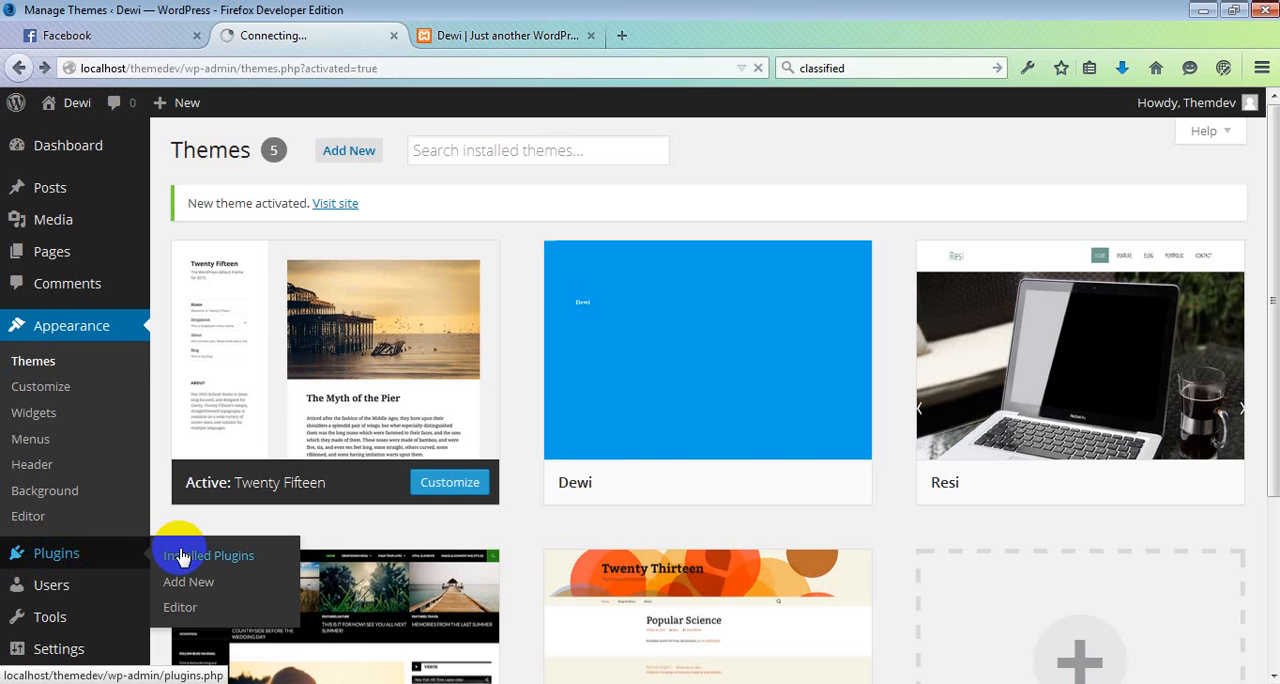
# Step: Search the plugin directory for woocommerce and try to install WooCommerce - excelling eCommerce
pyautogui.click(1022, 240)
pyautogui.write('woocommerce')
pyautogui.press('Return')
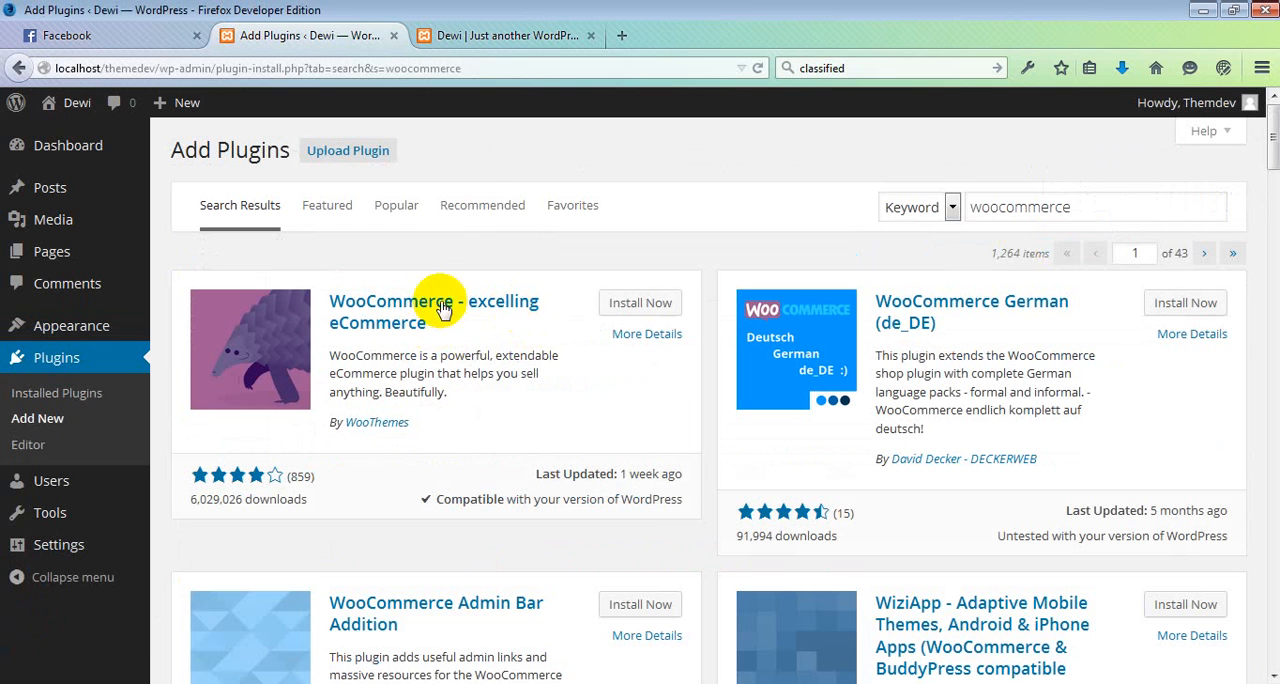
pyautogui.click(640, 308)
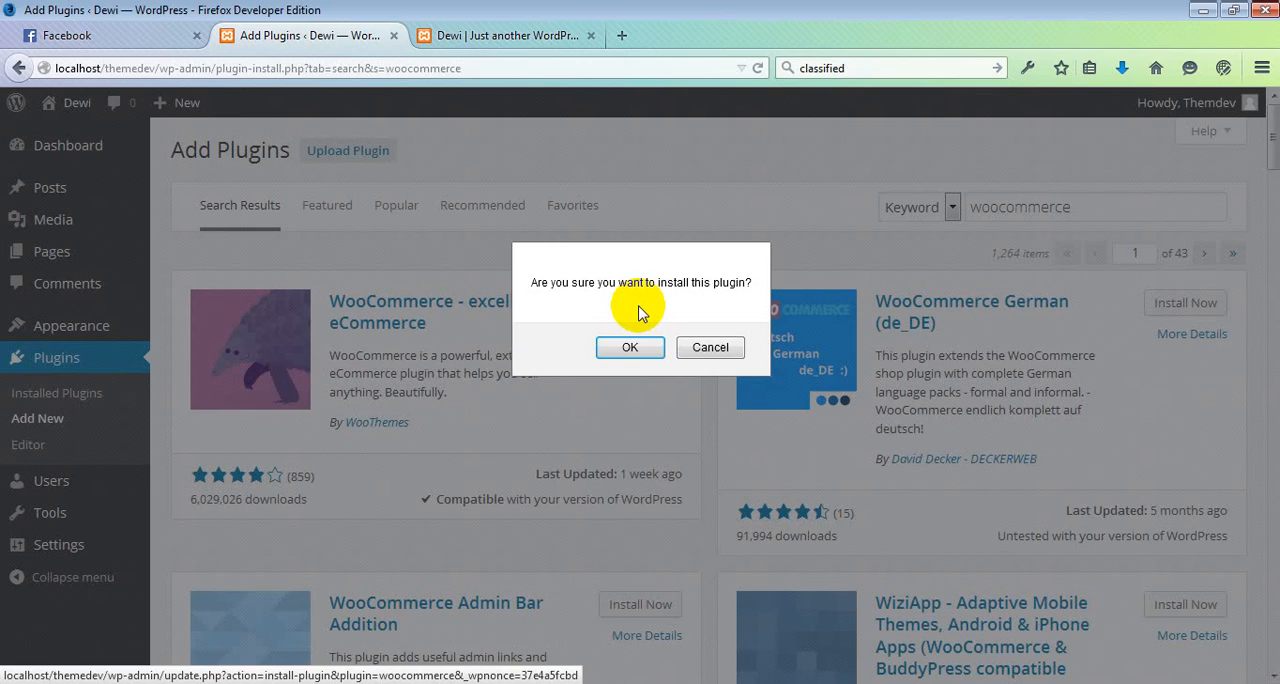
pyautogui.click(631, 347)
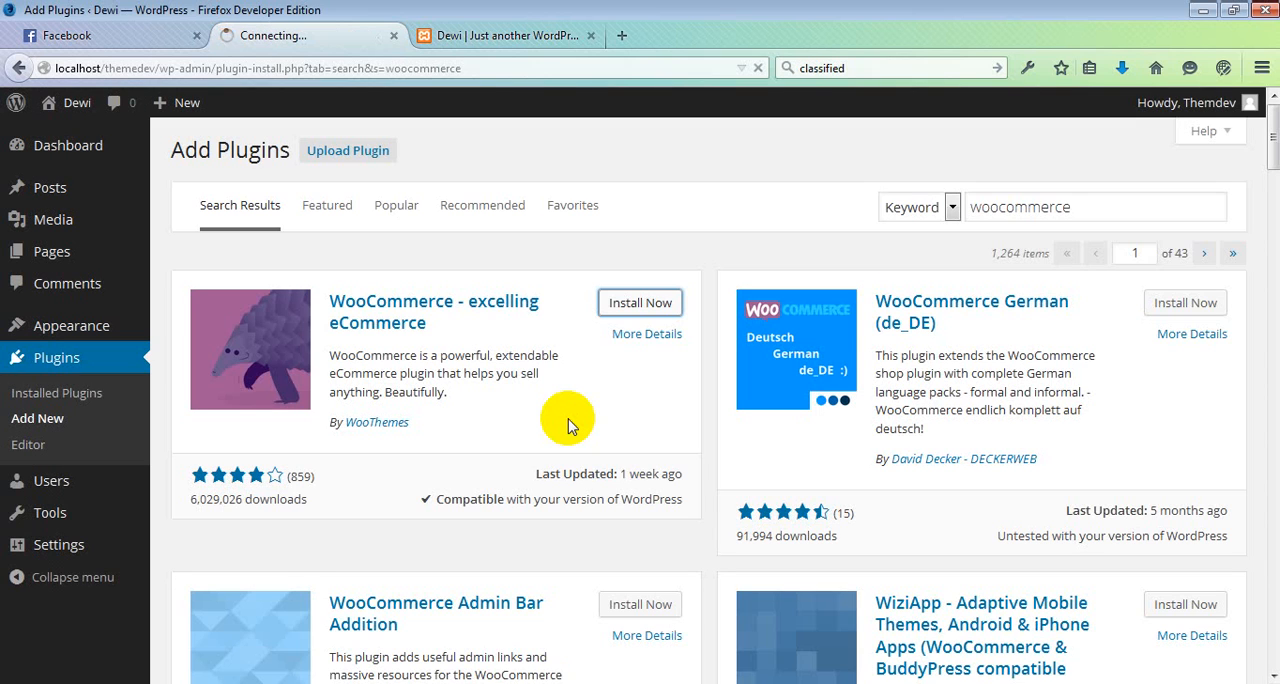
# Step: Search the web in a new browser tab for "woocomerce plug in" and open the WooCommerce plugin page on wordpress.org
pyautogui.hotkey('ctrl', 't')
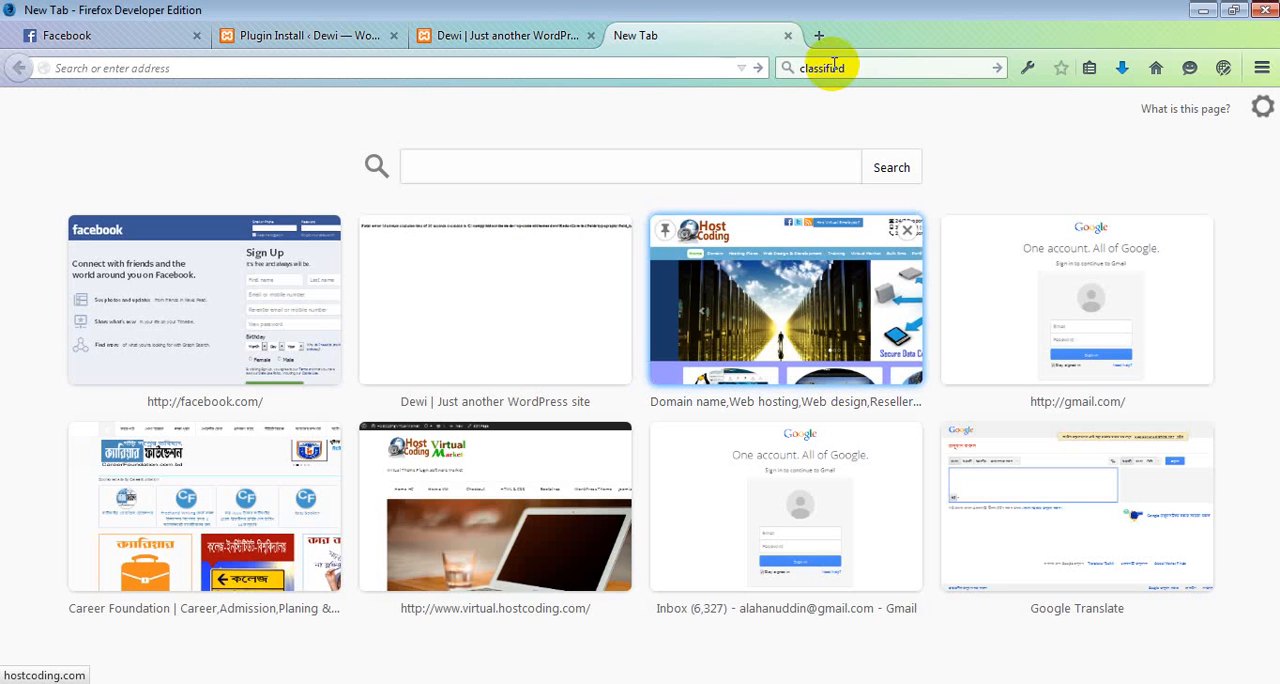
pyautogui.click(830, 66)
pyautogui.write('w')
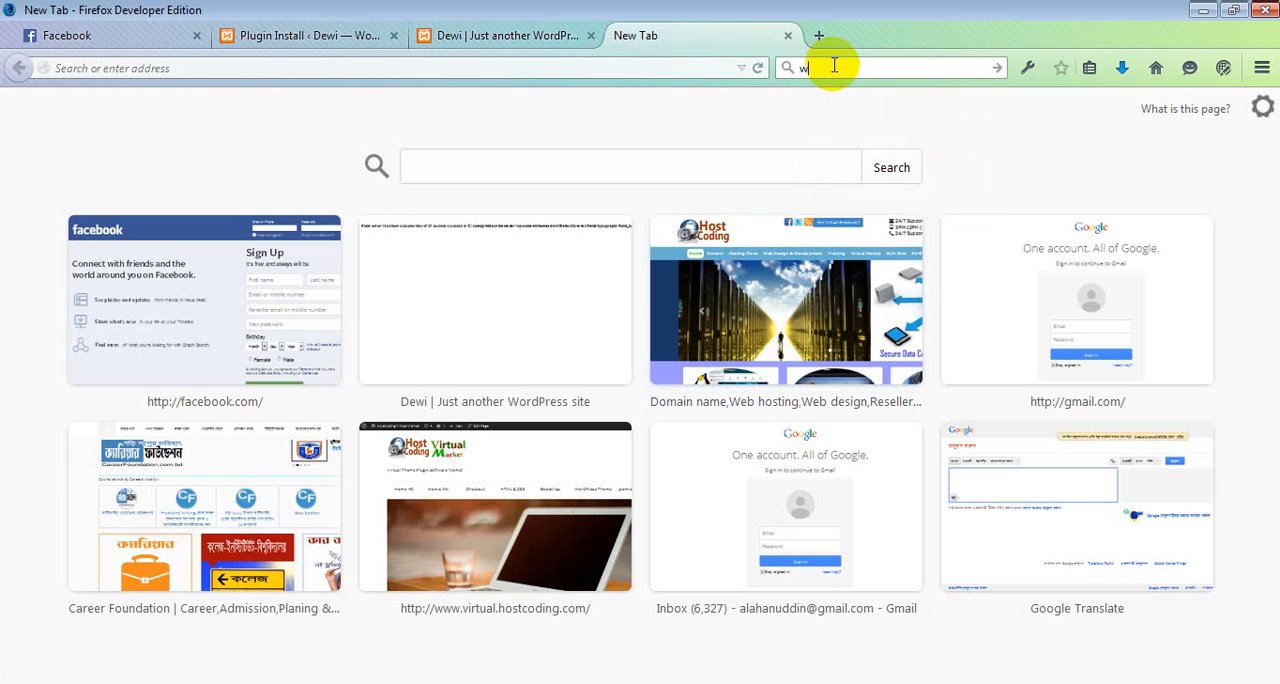
pyautogui.write('oo')
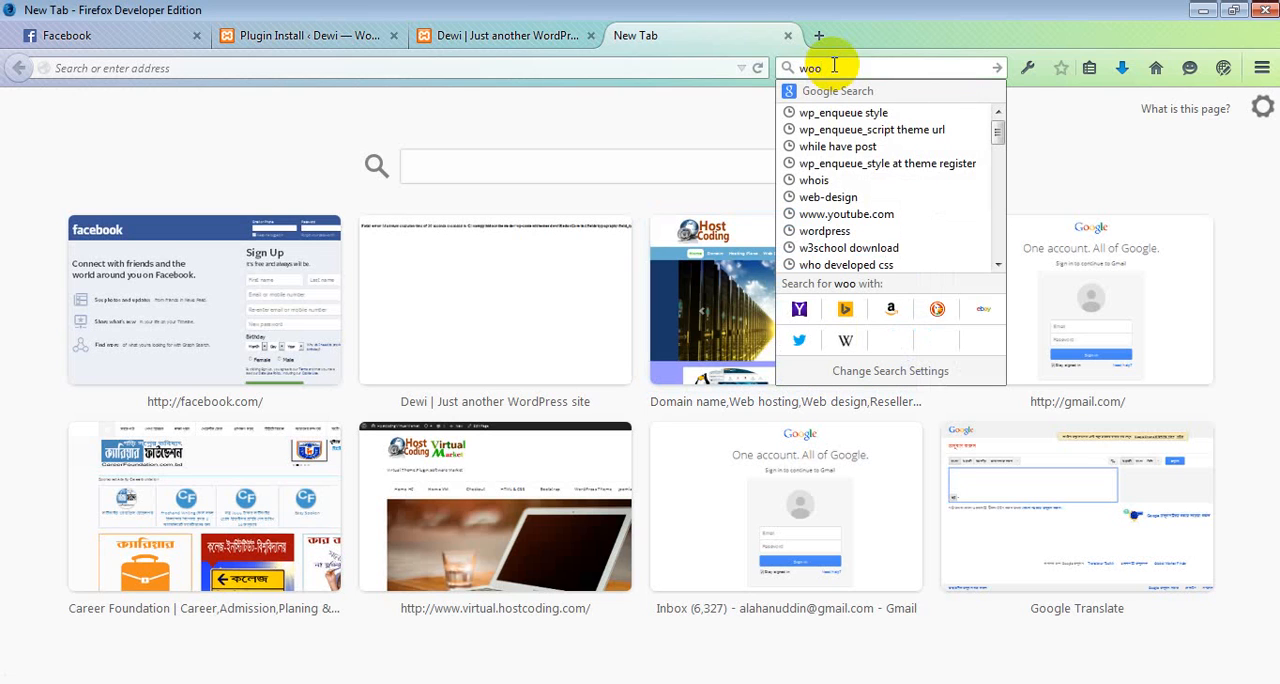
pyautogui.write('commerce')
pyautogui.press('Return')
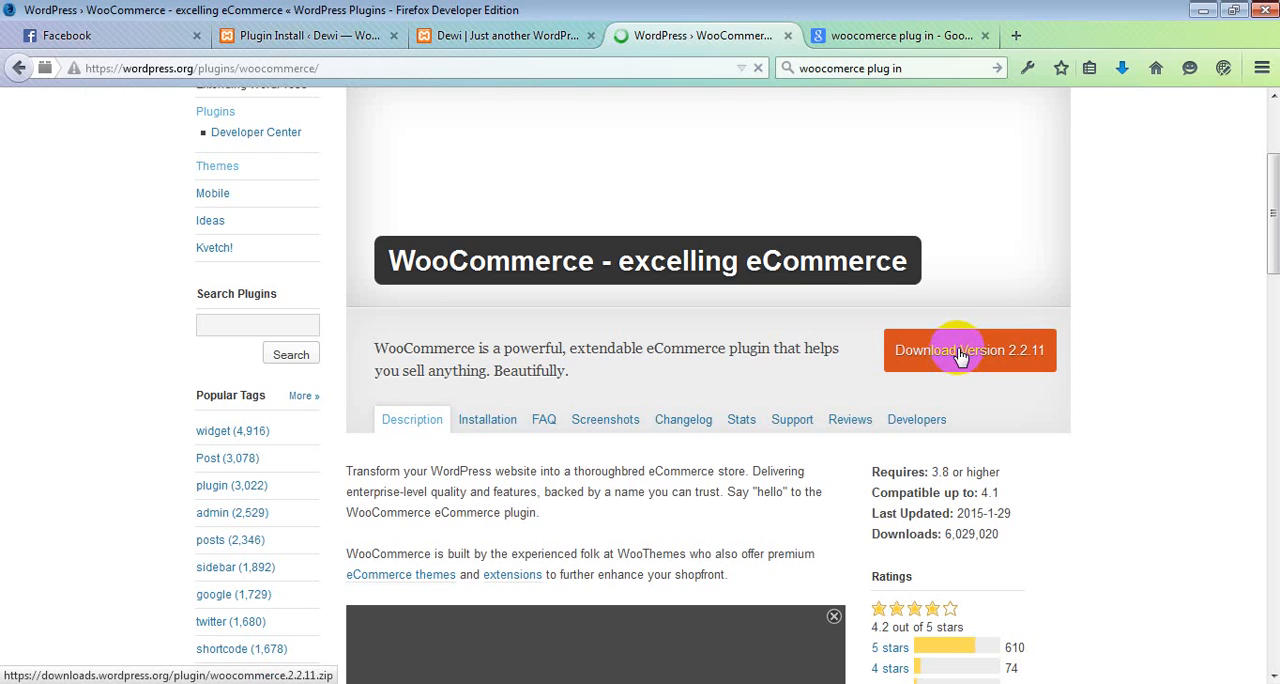
# Step: Download WooCommerce version 2.2.11 and put woocommerce.2.2.11.zip on the desktop
pyautogui.click(958, 357)
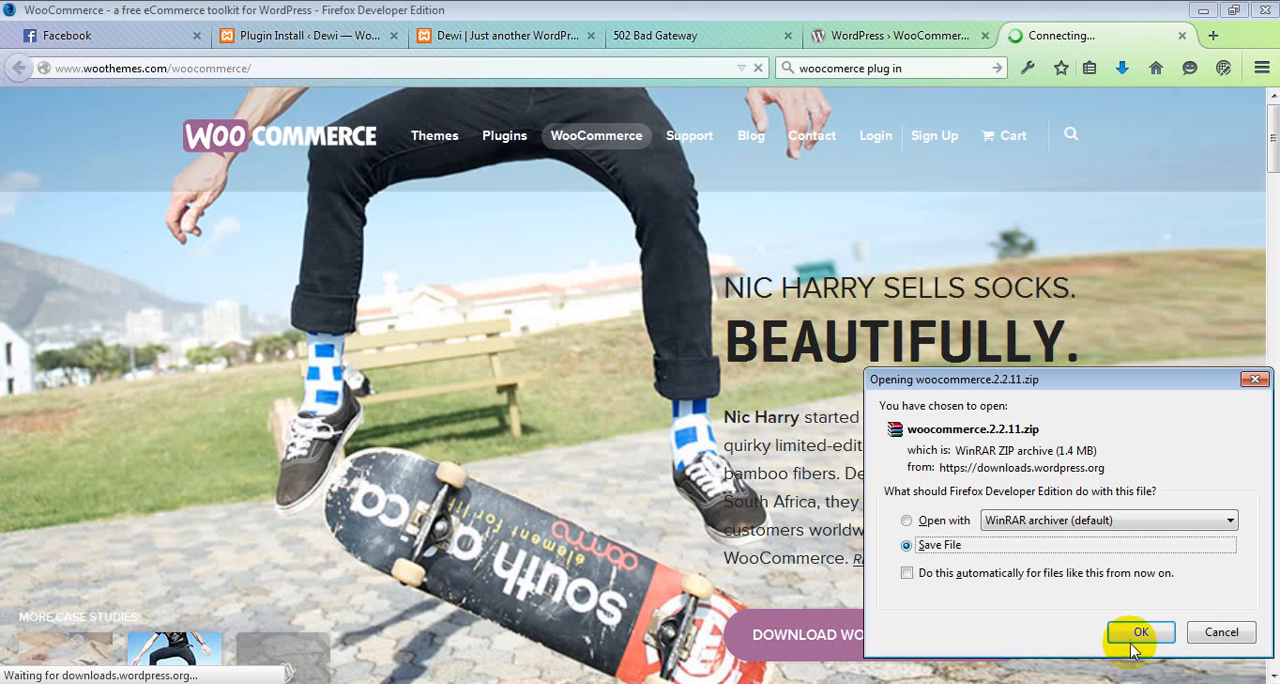
pyautogui.click(1140, 632)
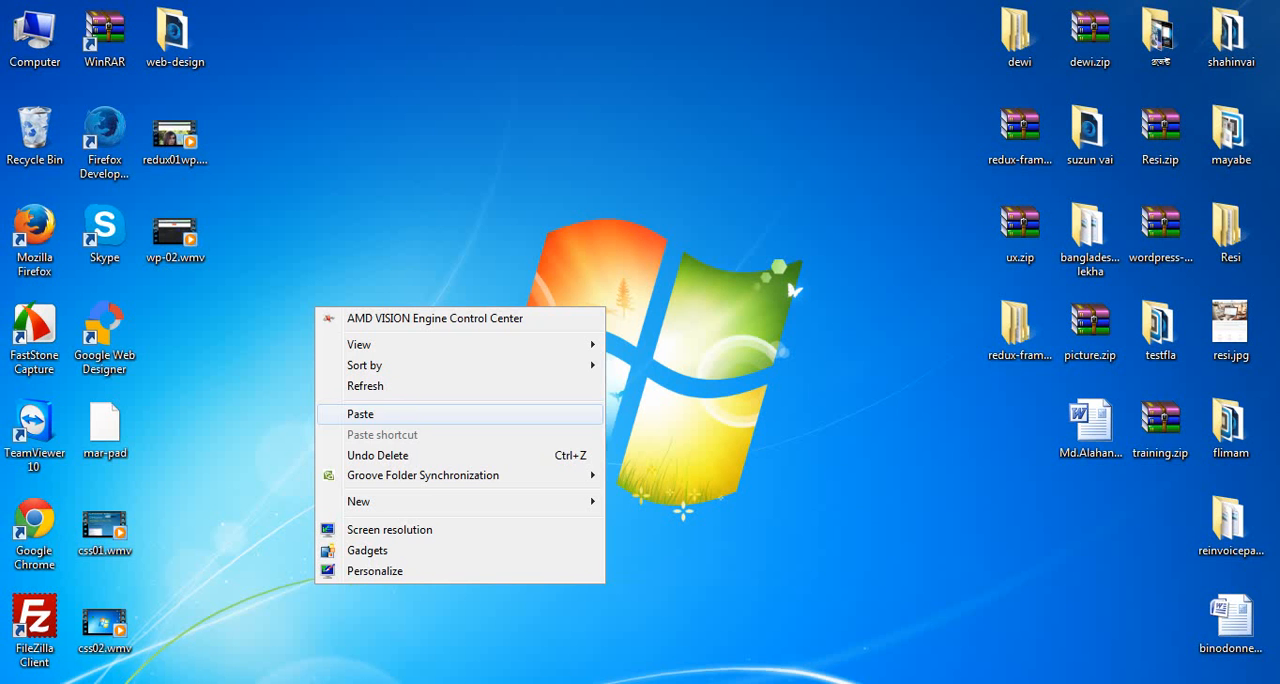
pyautogui.click(374, 414)
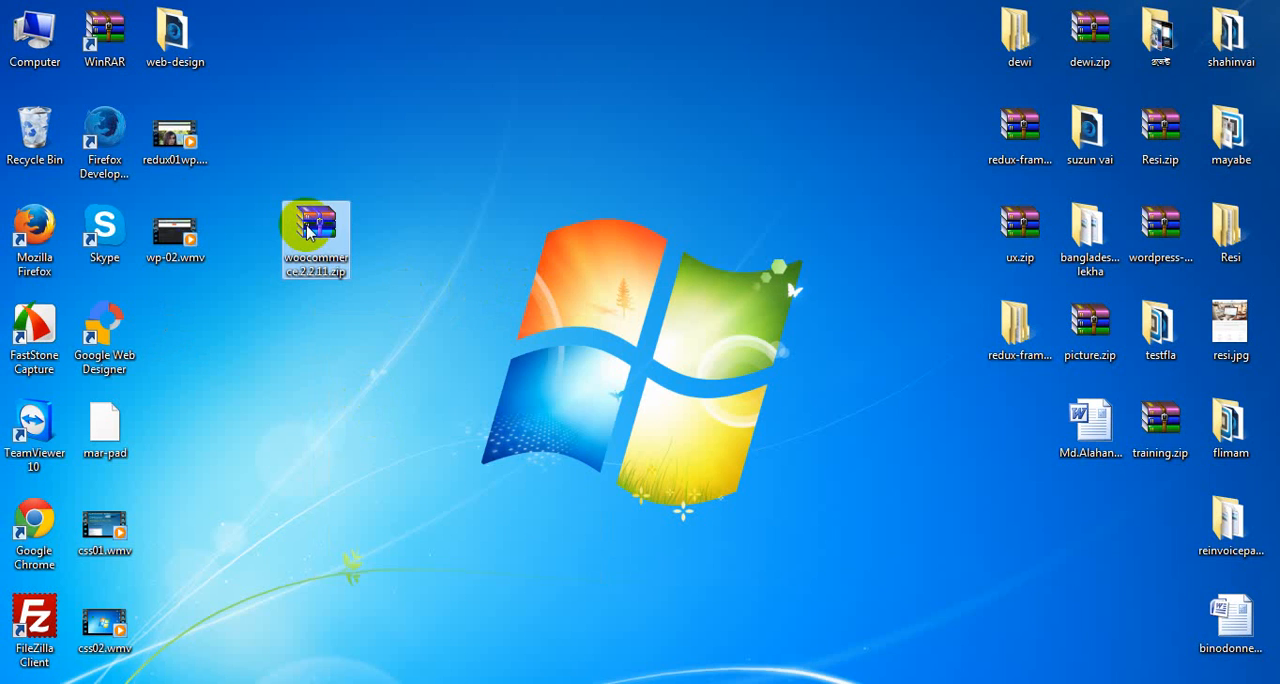
# Step: Extract woocommerce.2.2.11.zip into a woocommerce.2.2.11 folder on the desktop
pyautogui.rightClick(312, 224)
pyautogui.click(374, 260)
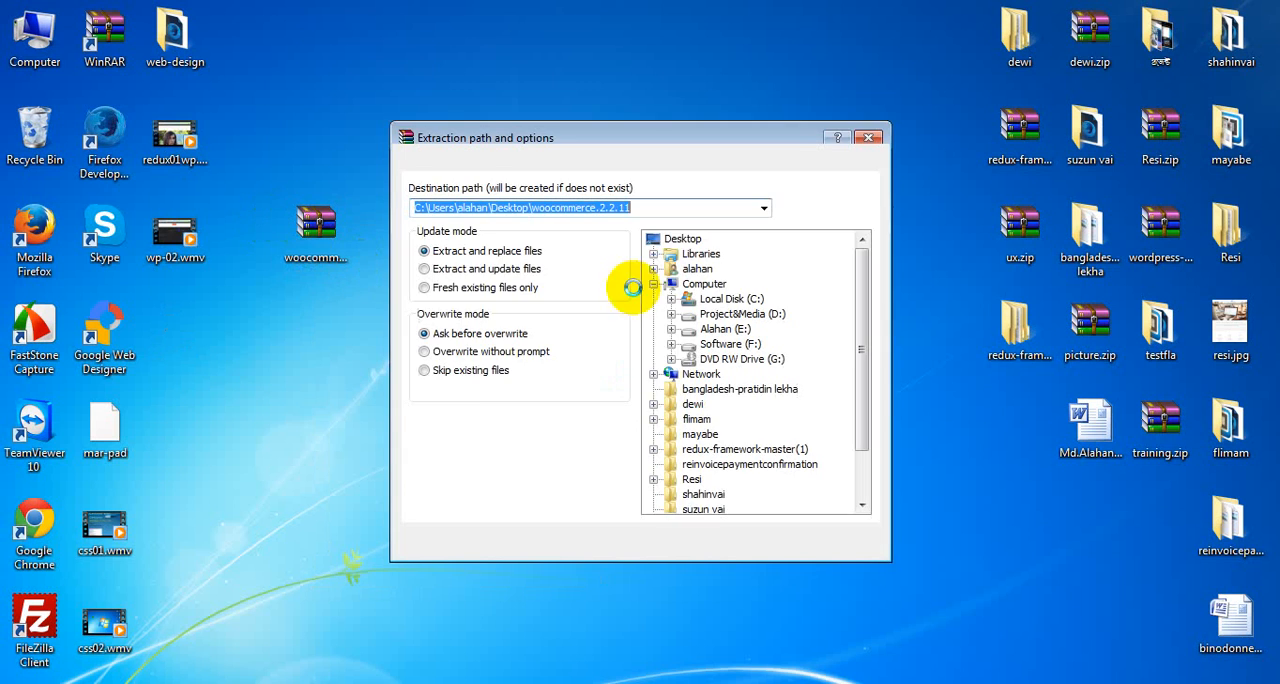
pyautogui.click(708, 543)
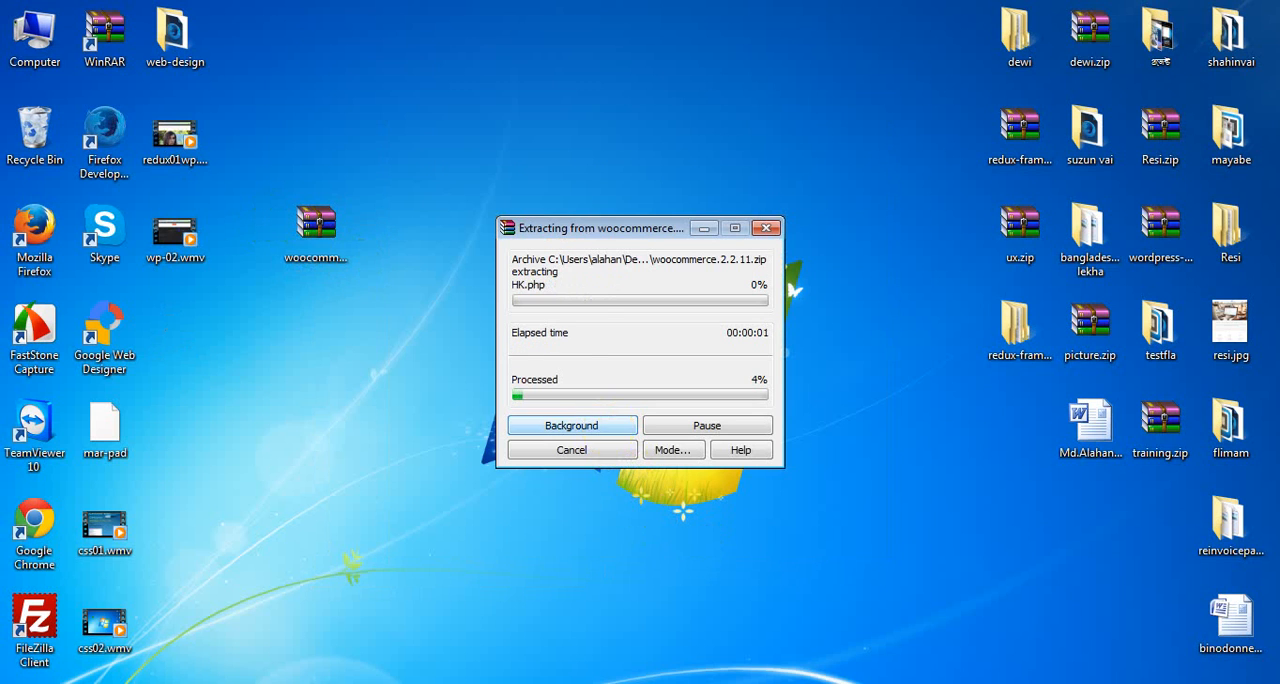
# Step: Copy the woocommerce folder from inside the extracted woocommerce.2.2.11 folder
pyautogui.doubleClick(172, 325)
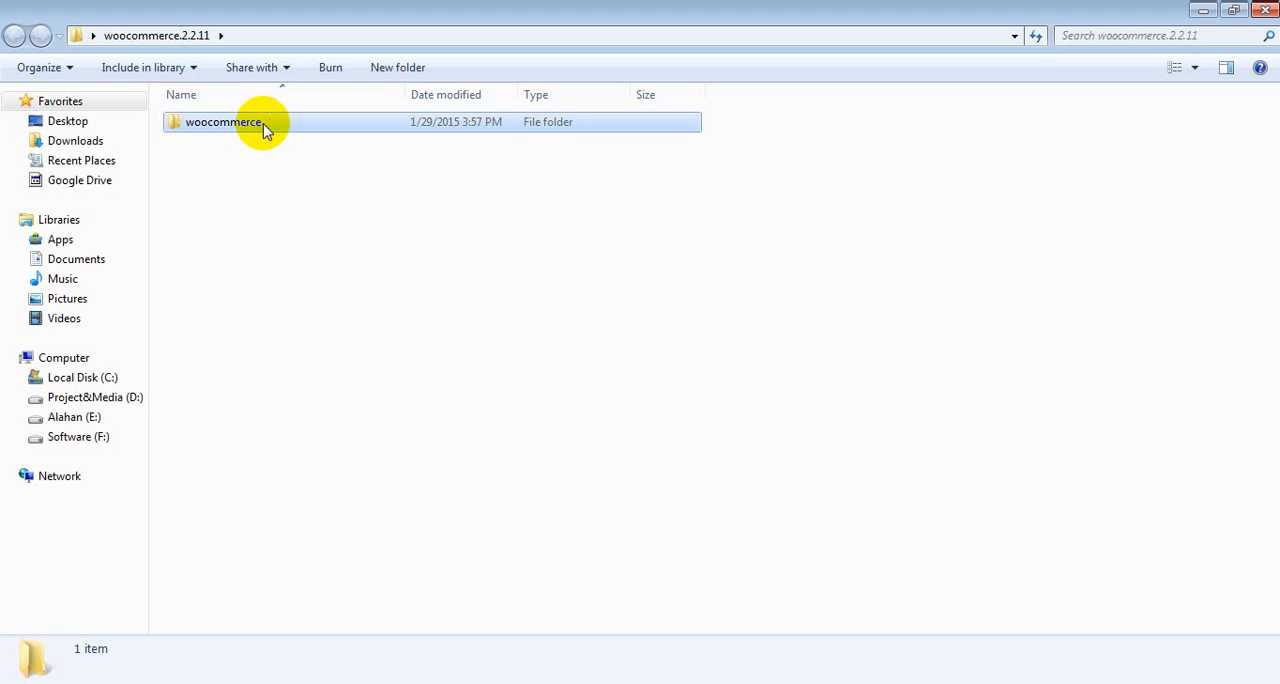
pyautogui.doubleClick(266, 129)
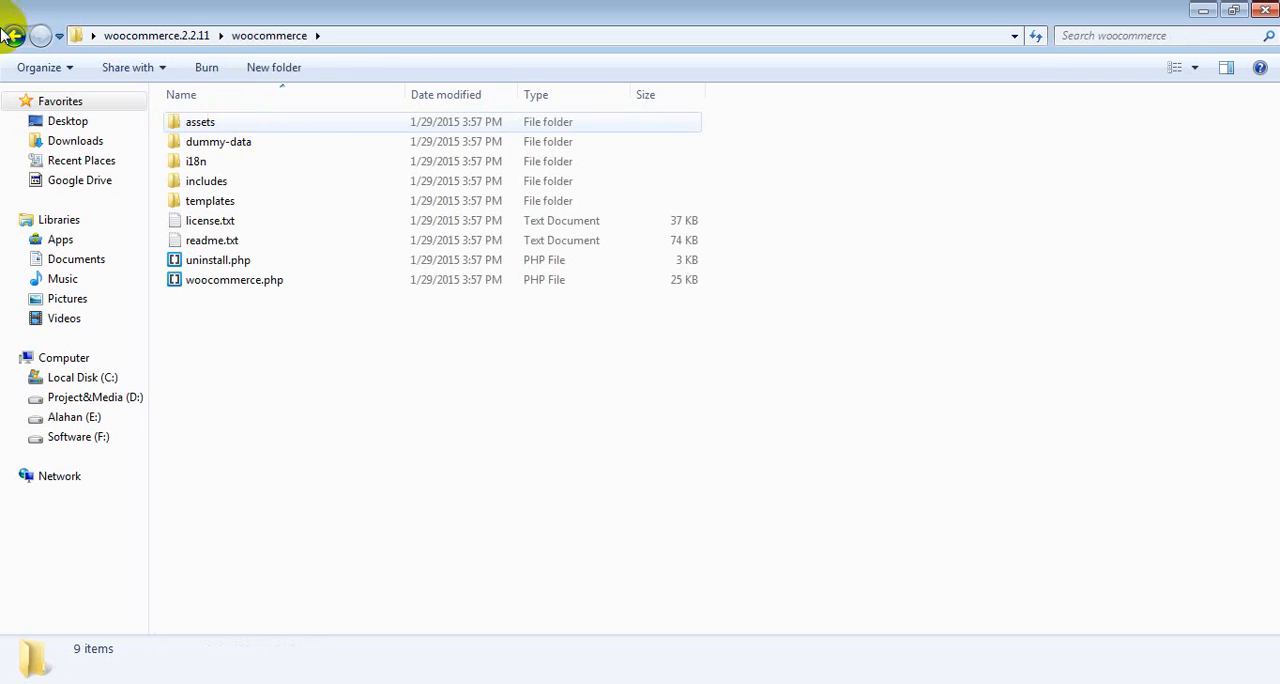
pyautogui.press('BackSpace')
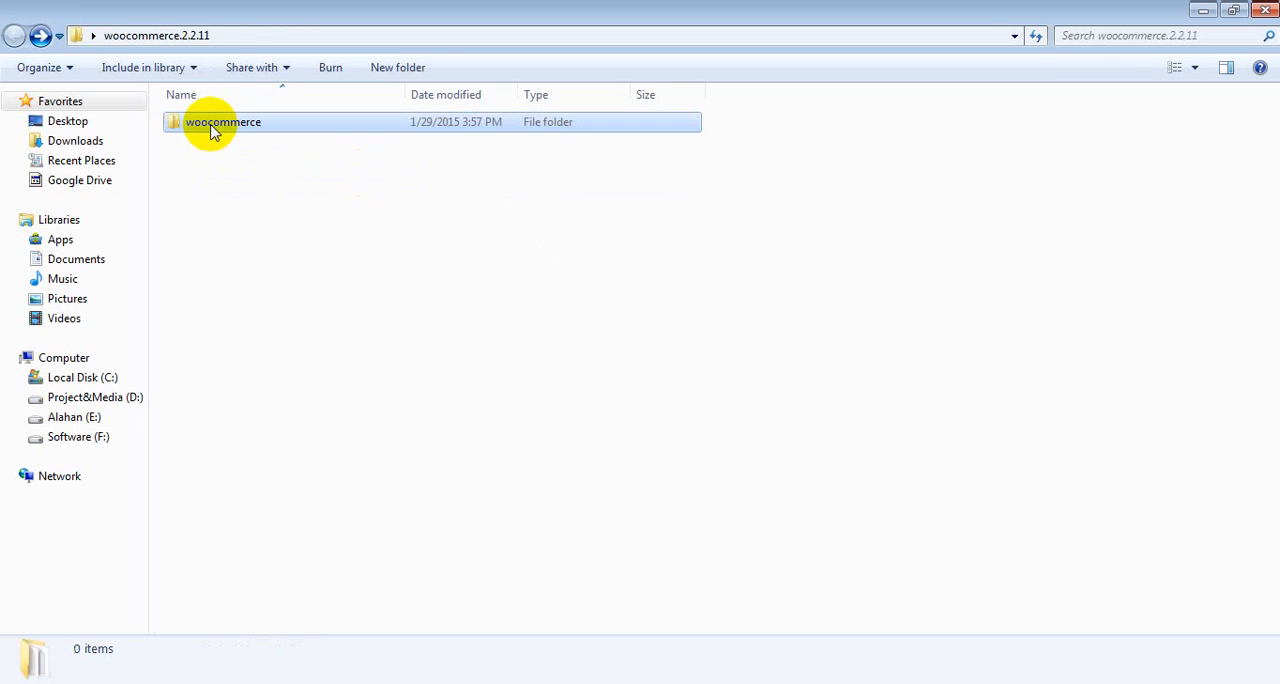
pyautogui.rightClick(208, 119)
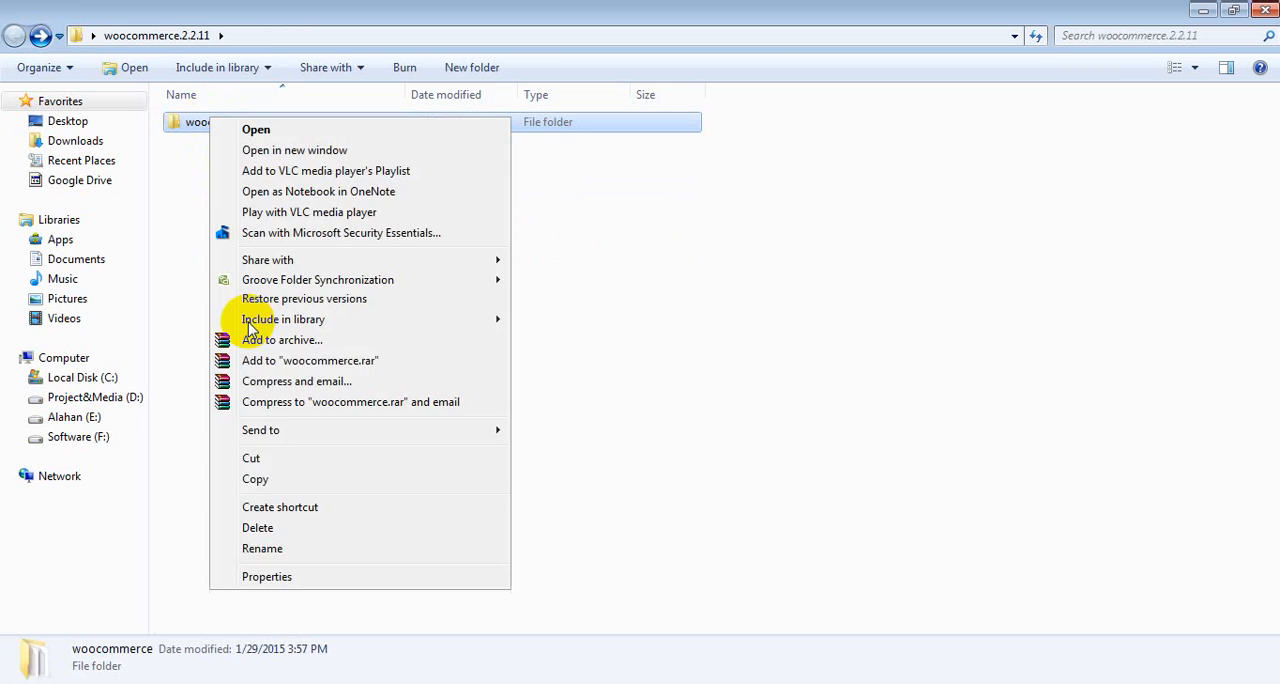
pyautogui.click(264, 475)
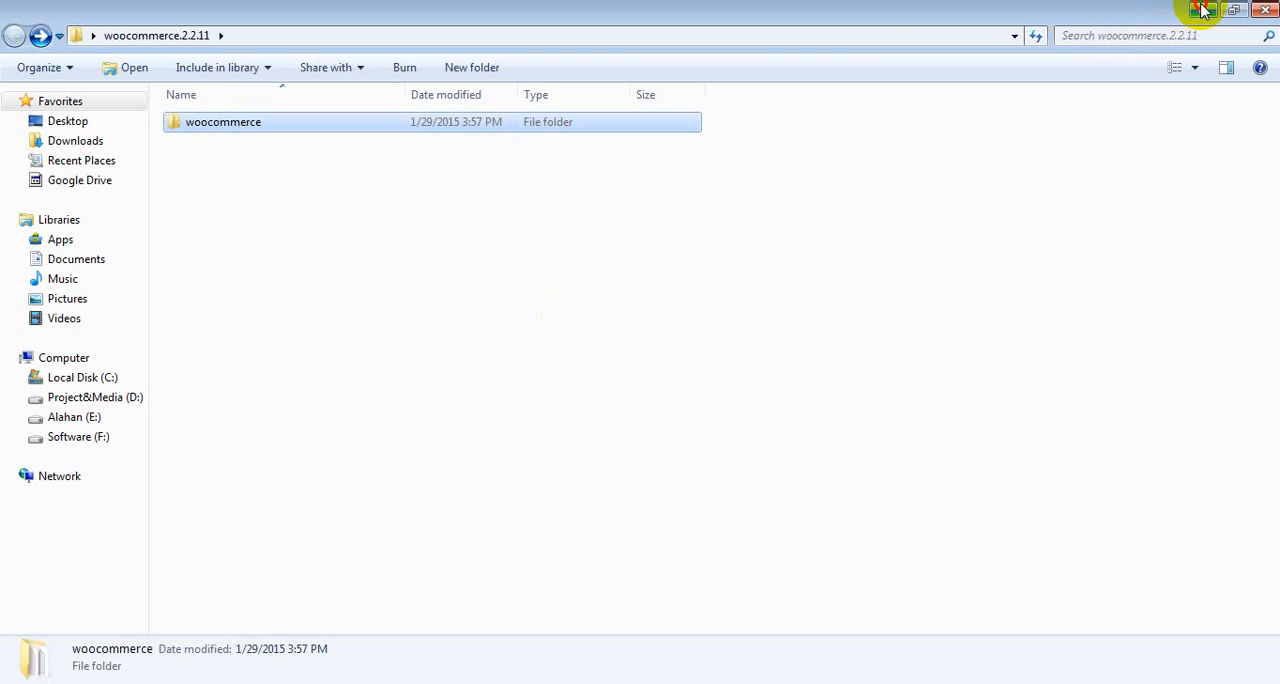
pyautogui.click(1206, 11)
# Step: Paste the copied woocommerce folder into C:\xampp\htdocs\themedev\wp-content\plugins
pyautogui.doubleClick(36, 36)
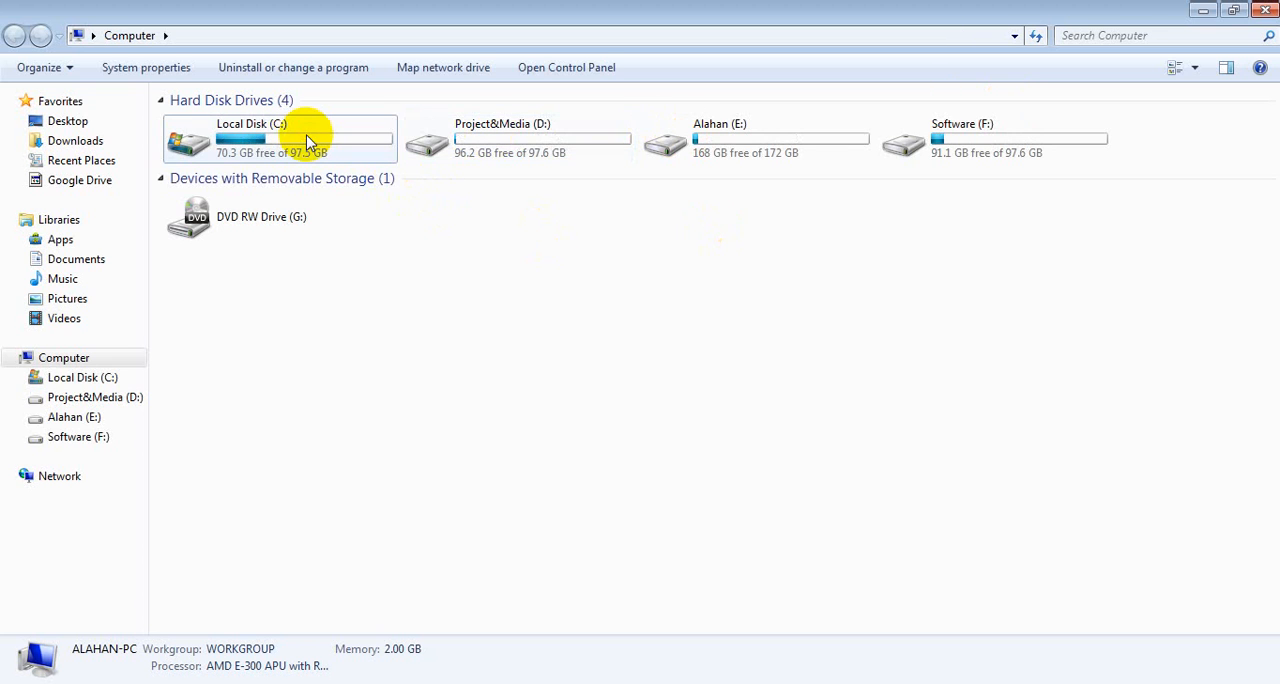
pyautogui.doubleClick(308, 142)
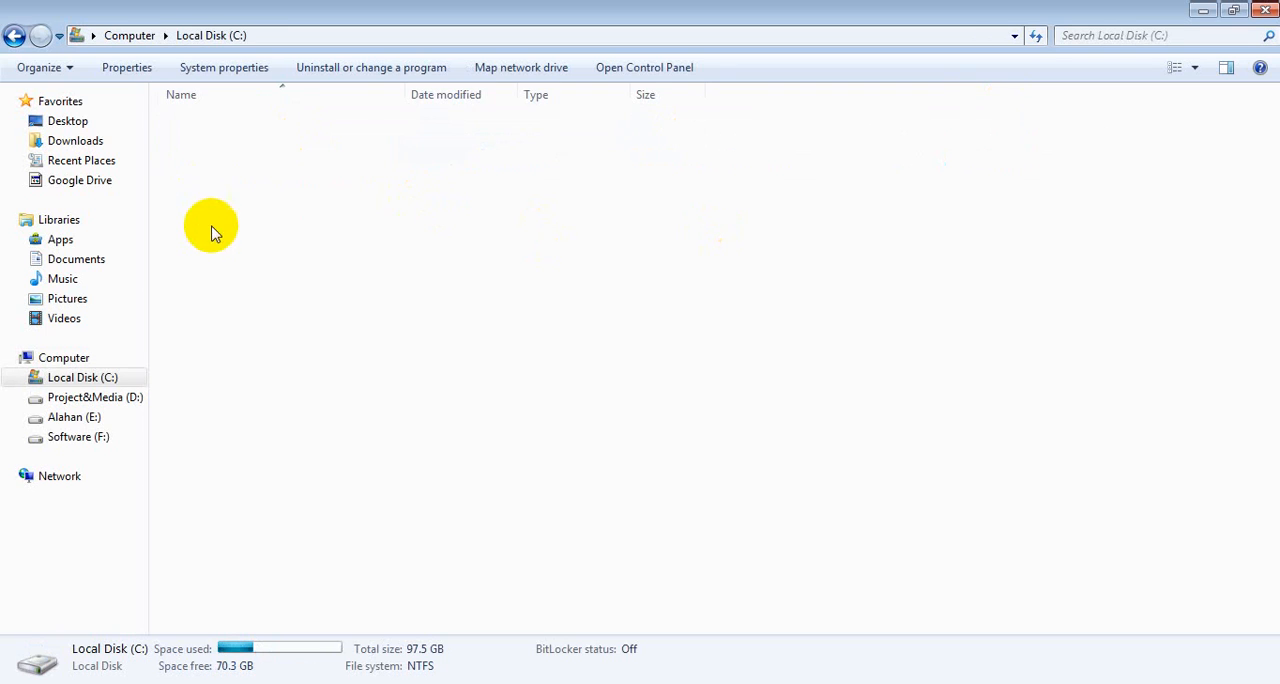
pyautogui.doubleClick(217, 301)
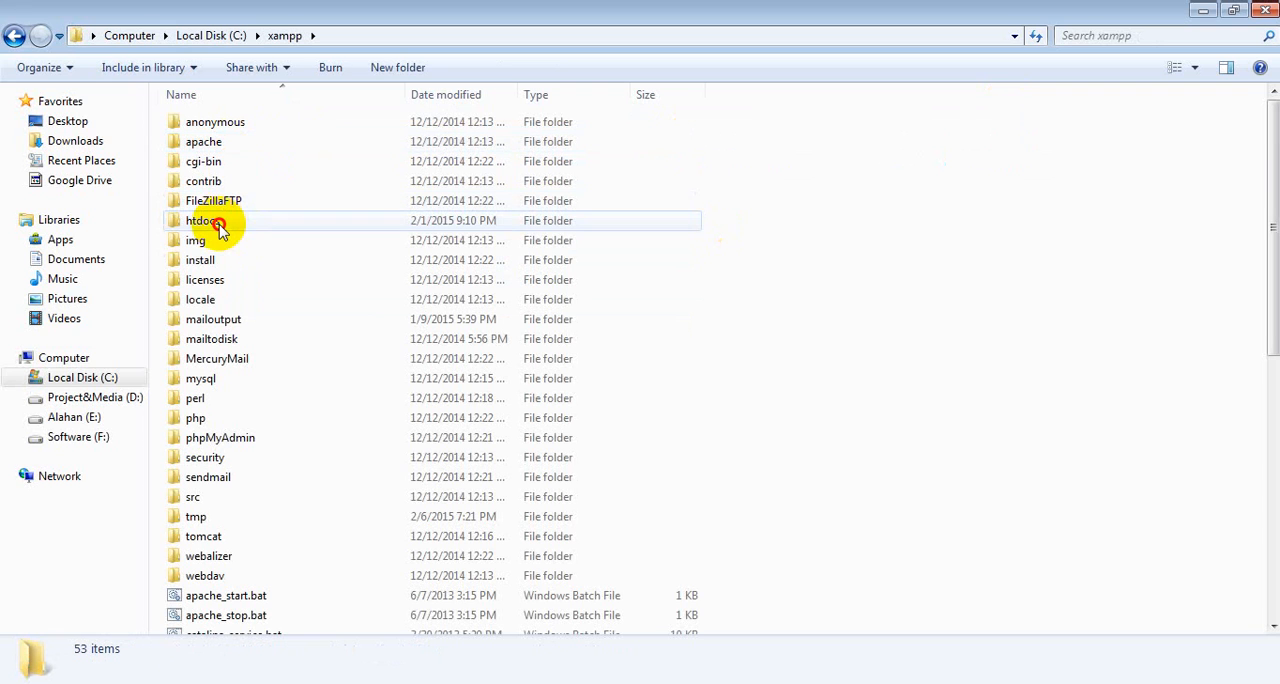
pyautogui.doubleClick(221, 229)
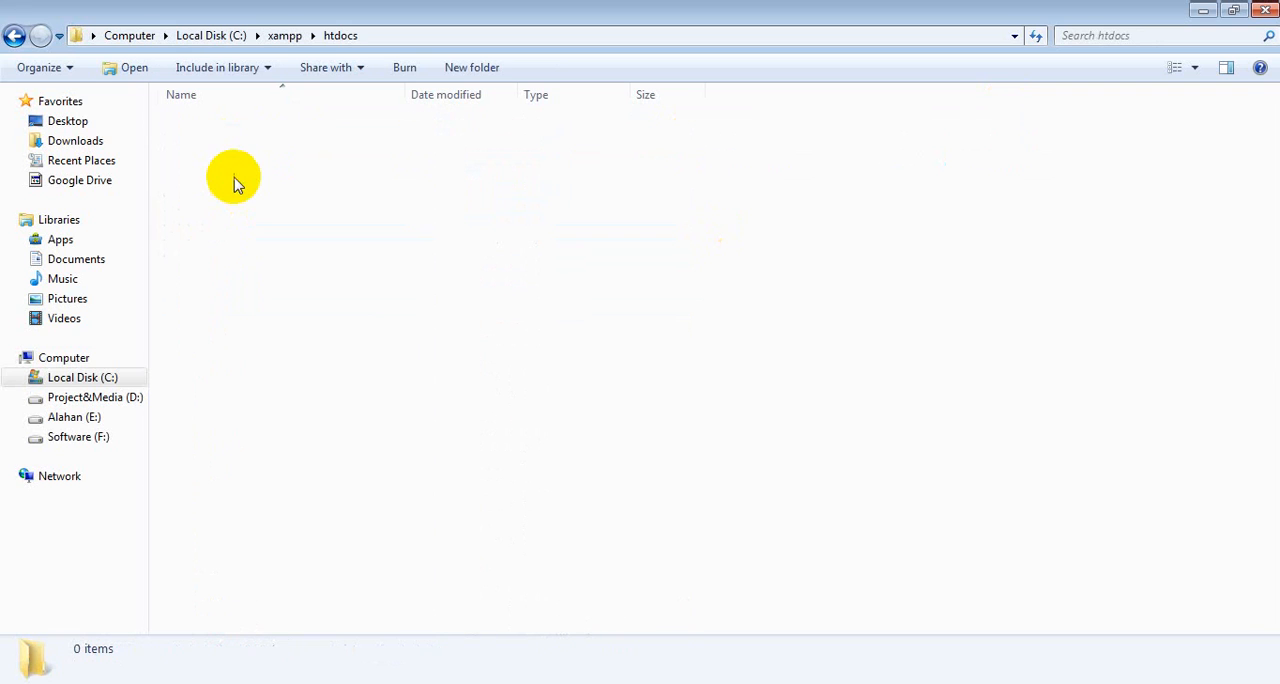
pyautogui.click(224, 124)
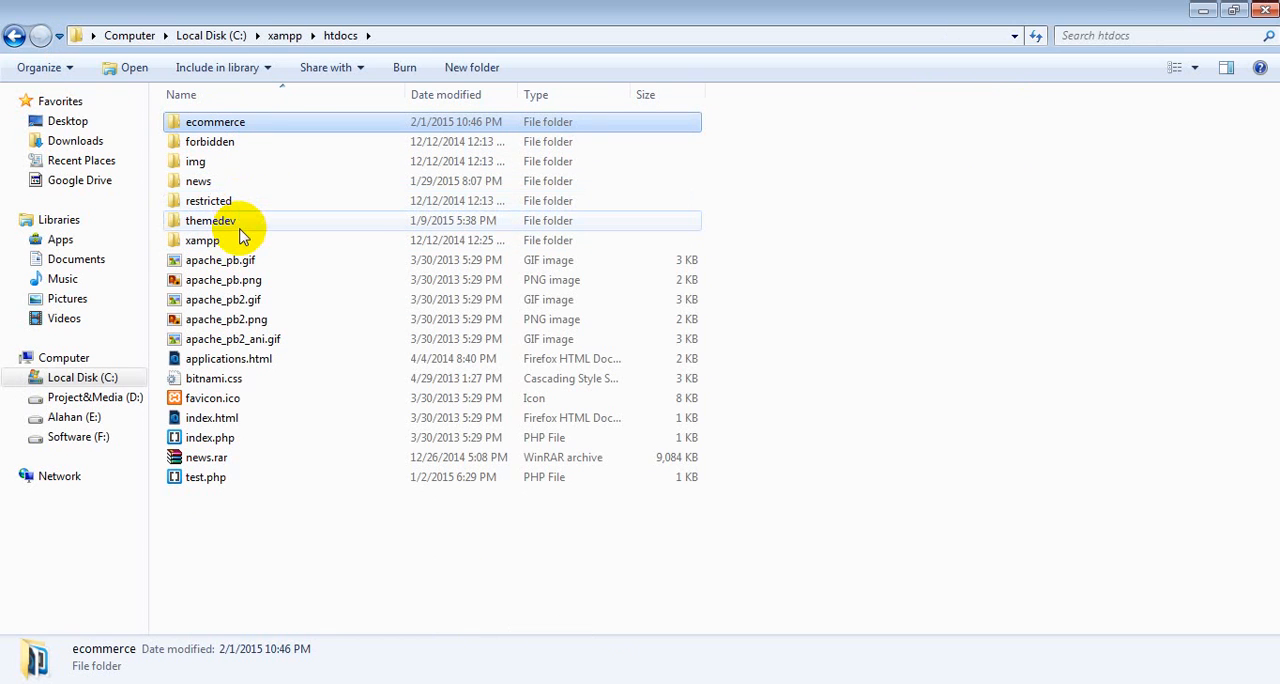
pyautogui.doubleClick(238, 223)
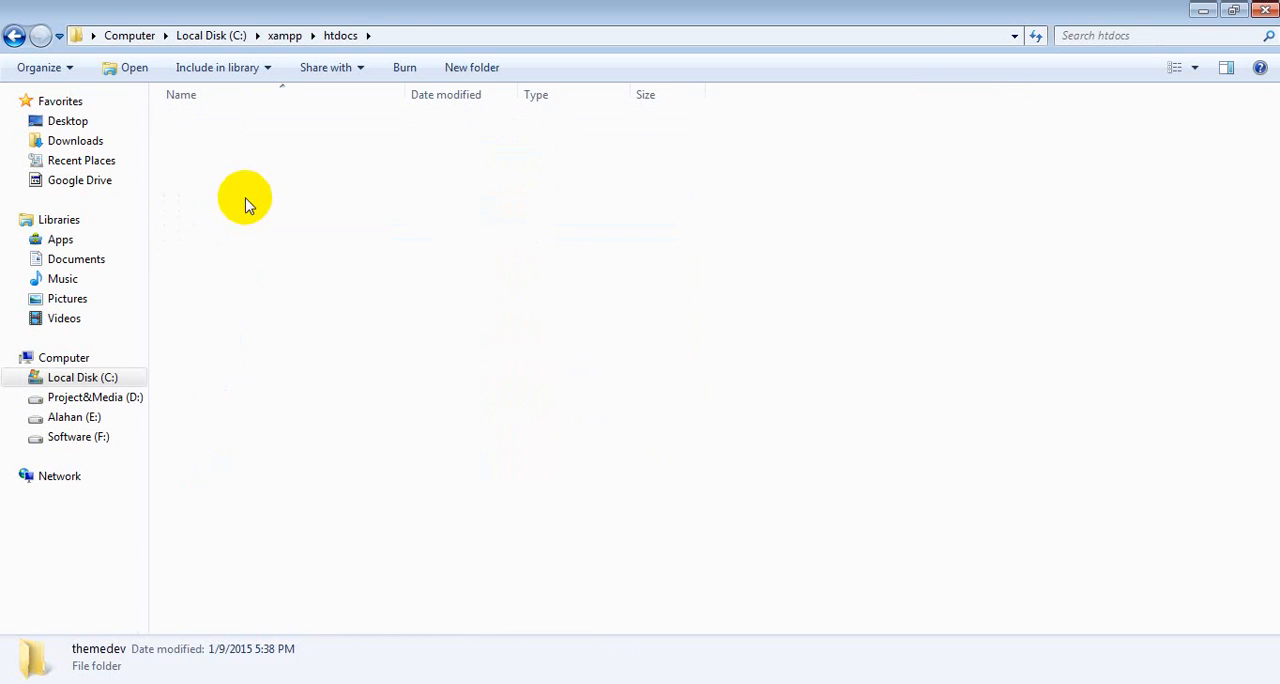
pyautogui.doubleClick(243, 145)
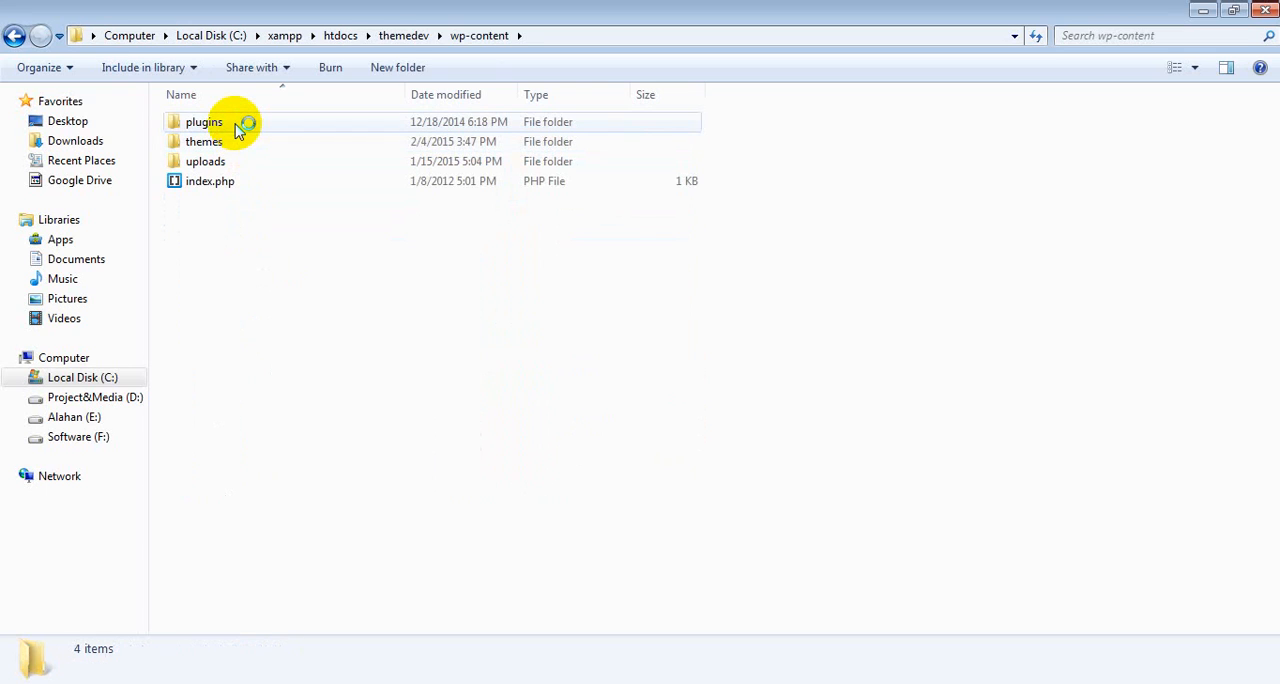
pyautogui.click(237, 124)
pyautogui.doubleClick(237, 124)
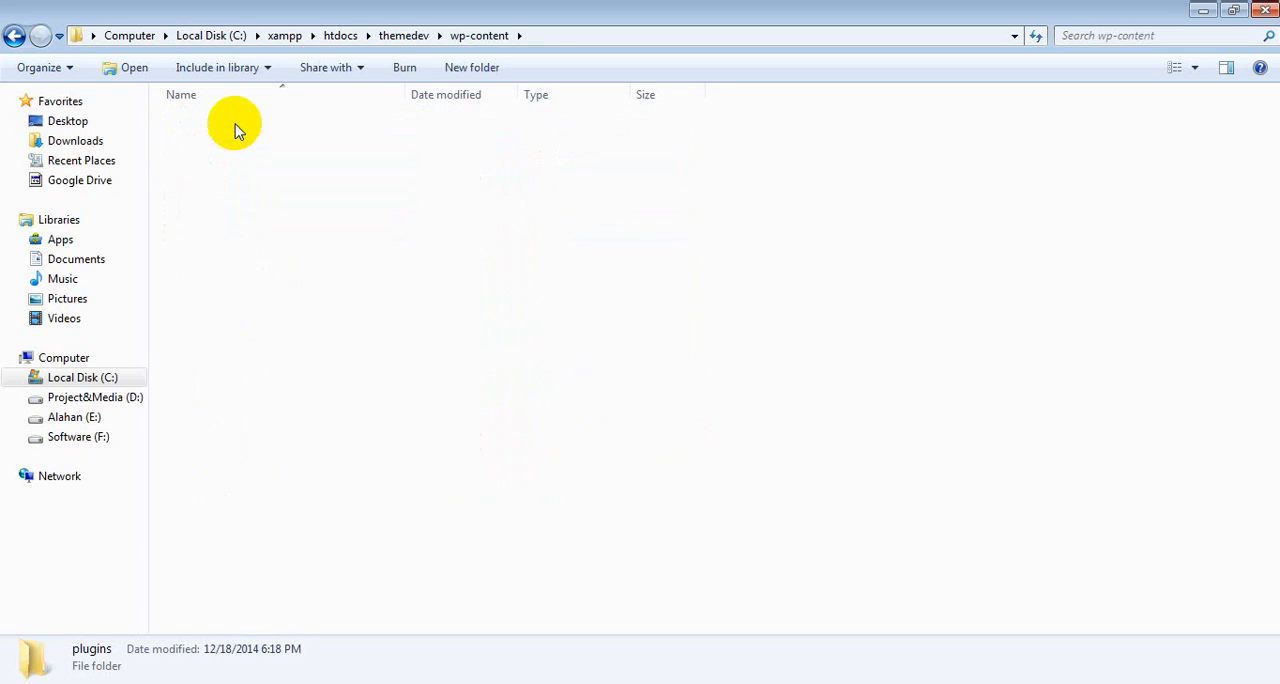
pyautogui.rightClick(267, 238)
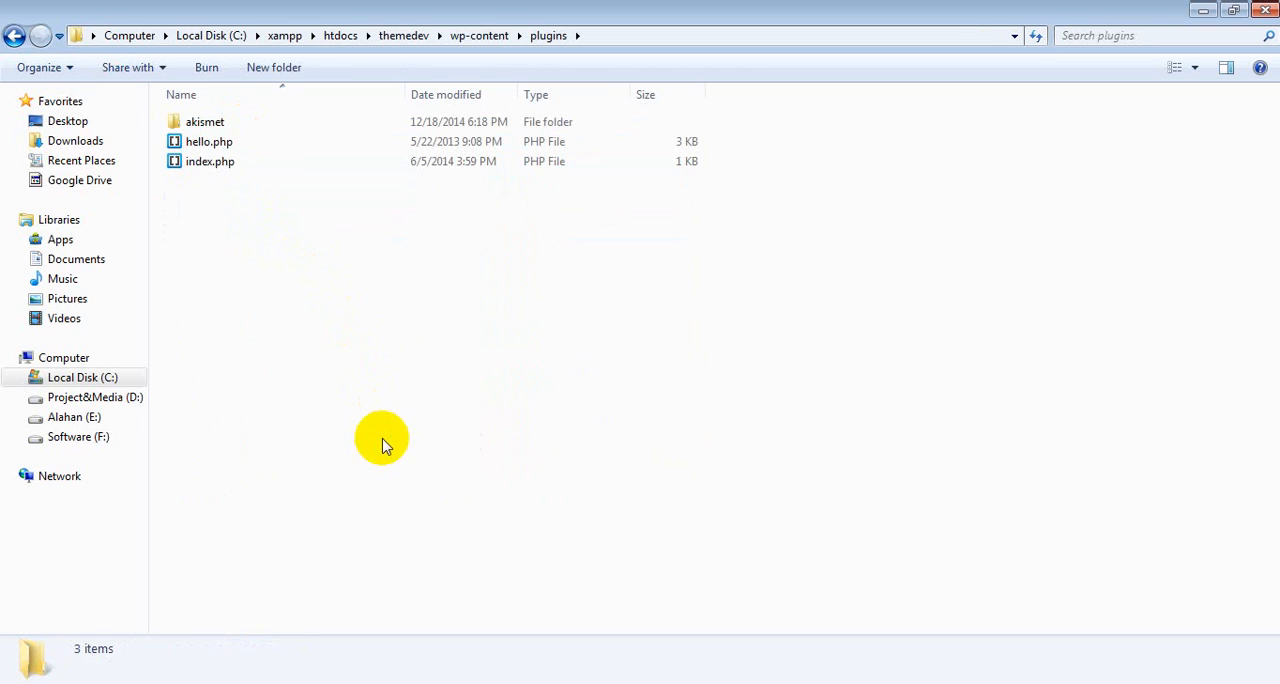
pyautogui.click(313, 393)
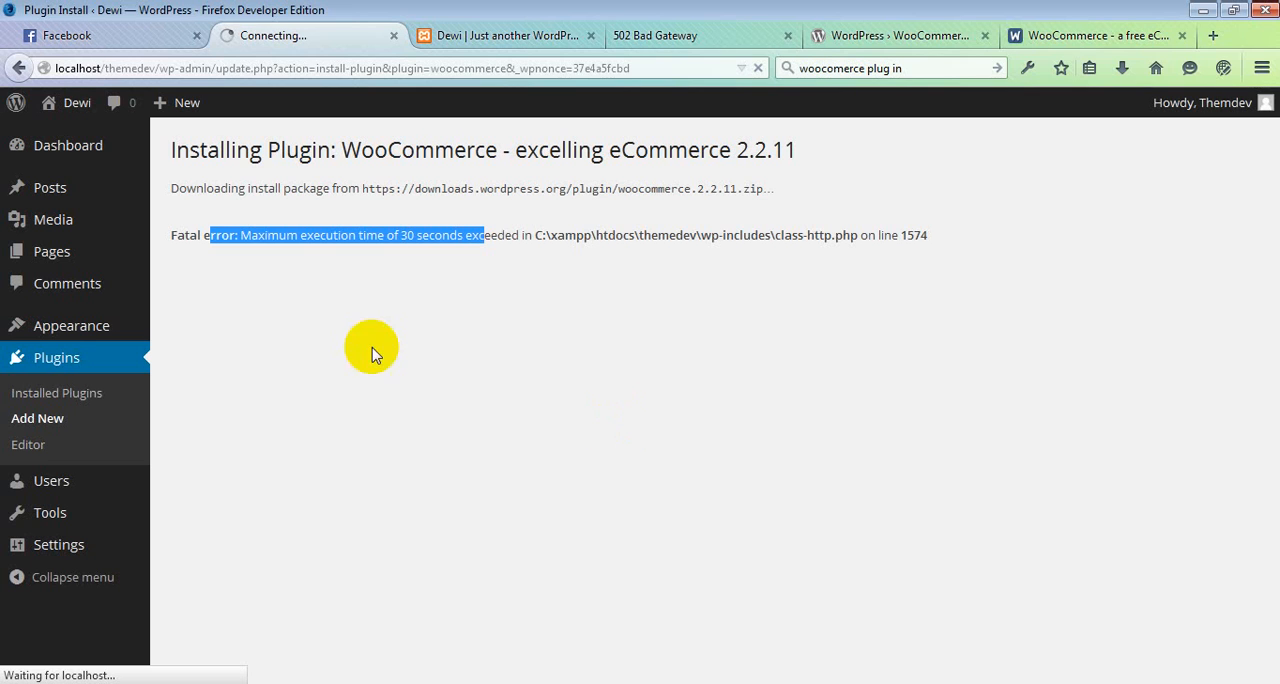
# Step: Activate the WooCommerce plugin in the WordPress admin and install the WooCommerce pages
pyautogui.click(57, 362)
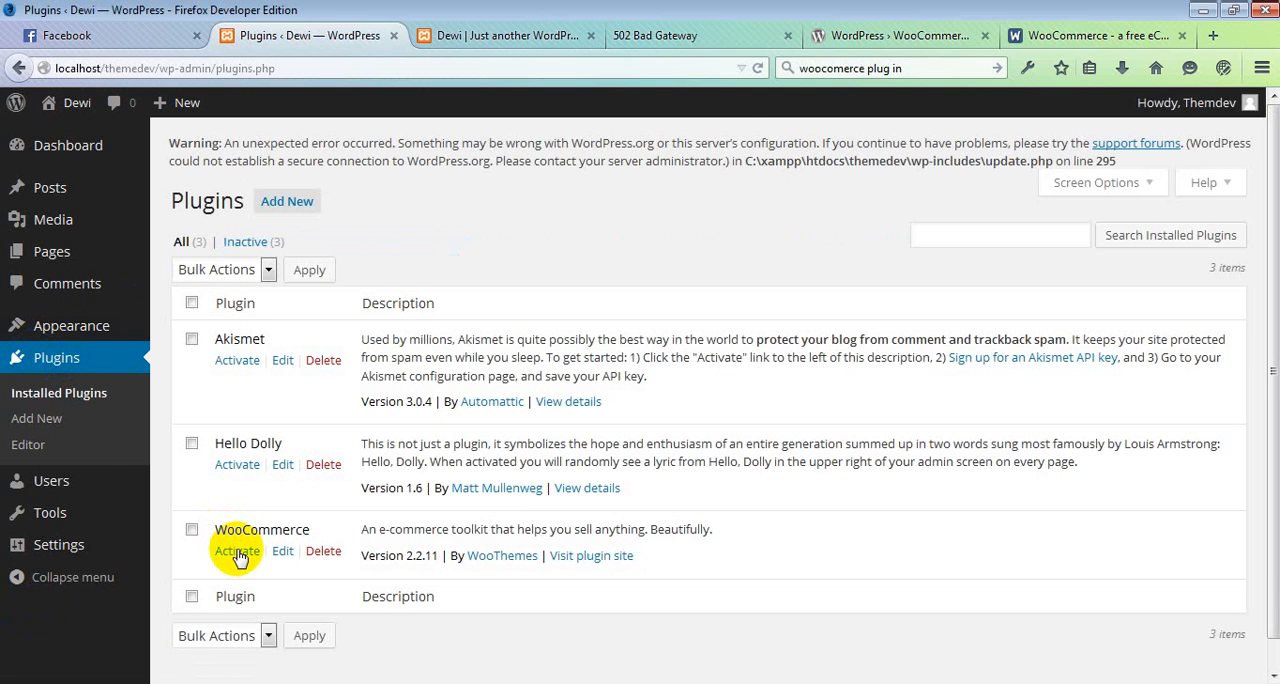
pyautogui.click(237, 552)
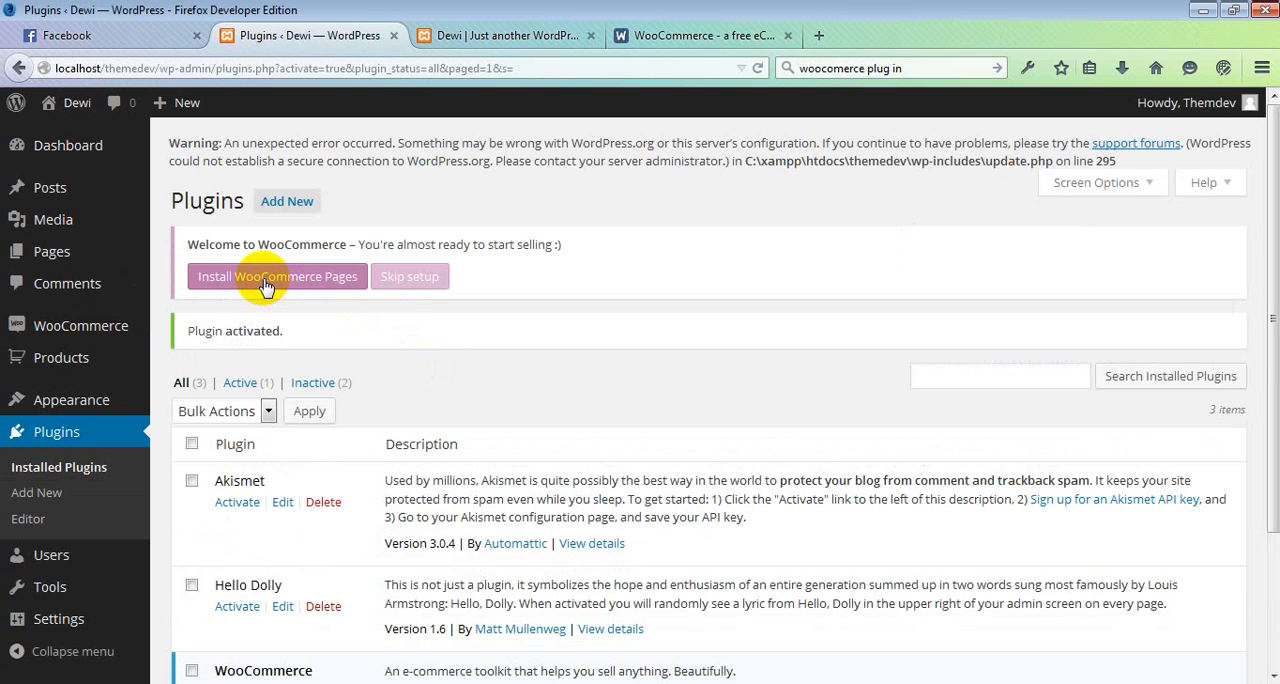
pyautogui.click(265, 285)
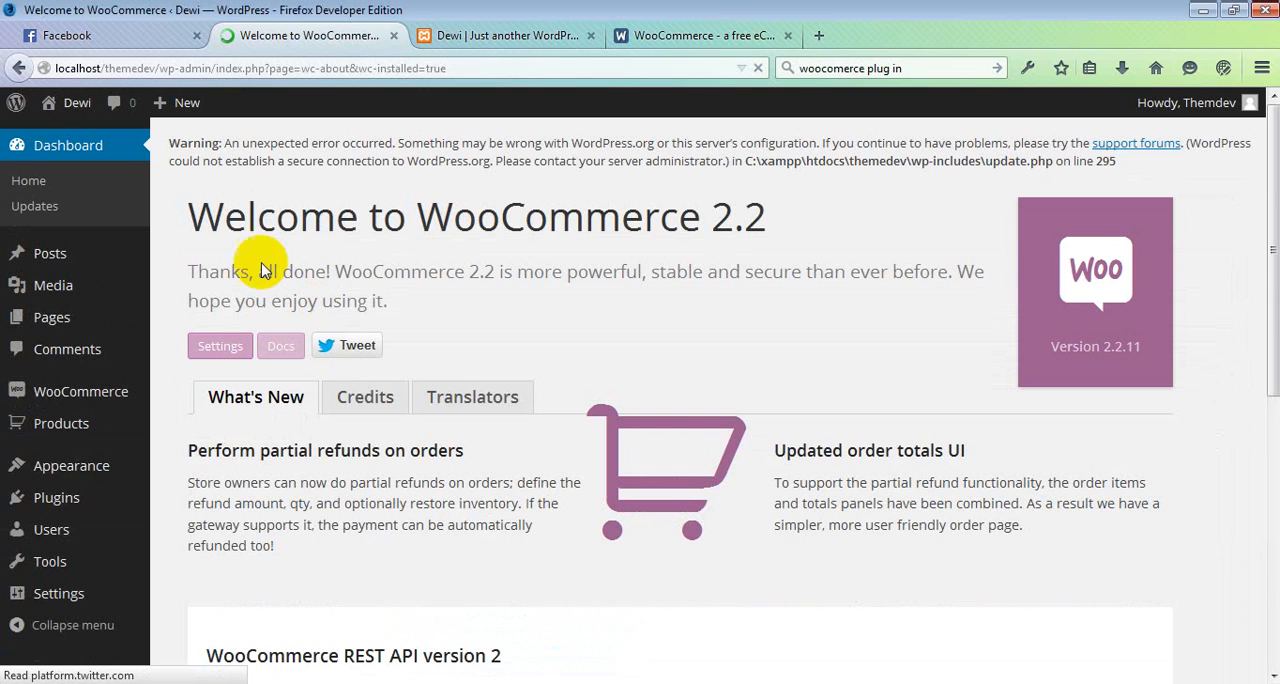
pyautogui.moveTo(250, 215); pyautogui.dragTo(824, 208)
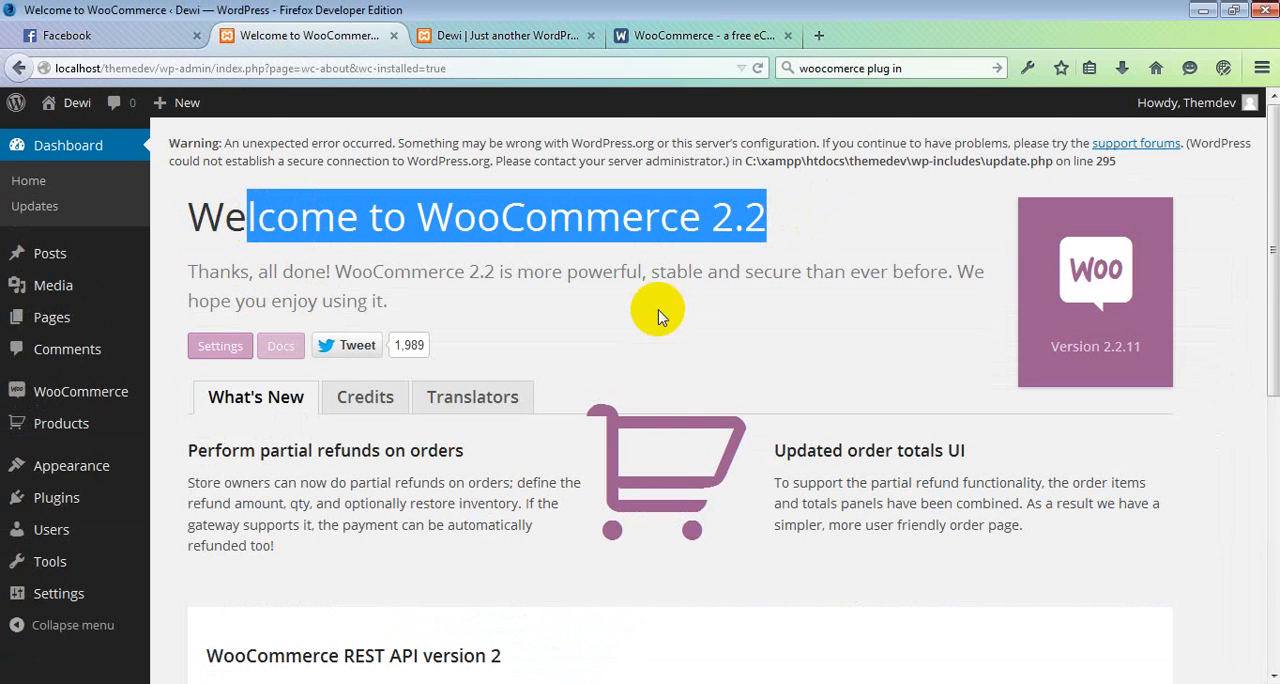
# Step: Start a new WooCommerce product and title it "New Products"
pyautogui.scroll(-5, 571, 366)
pyautogui.scroll(6, 600, 400)
pyautogui.moveTo(53, 410)
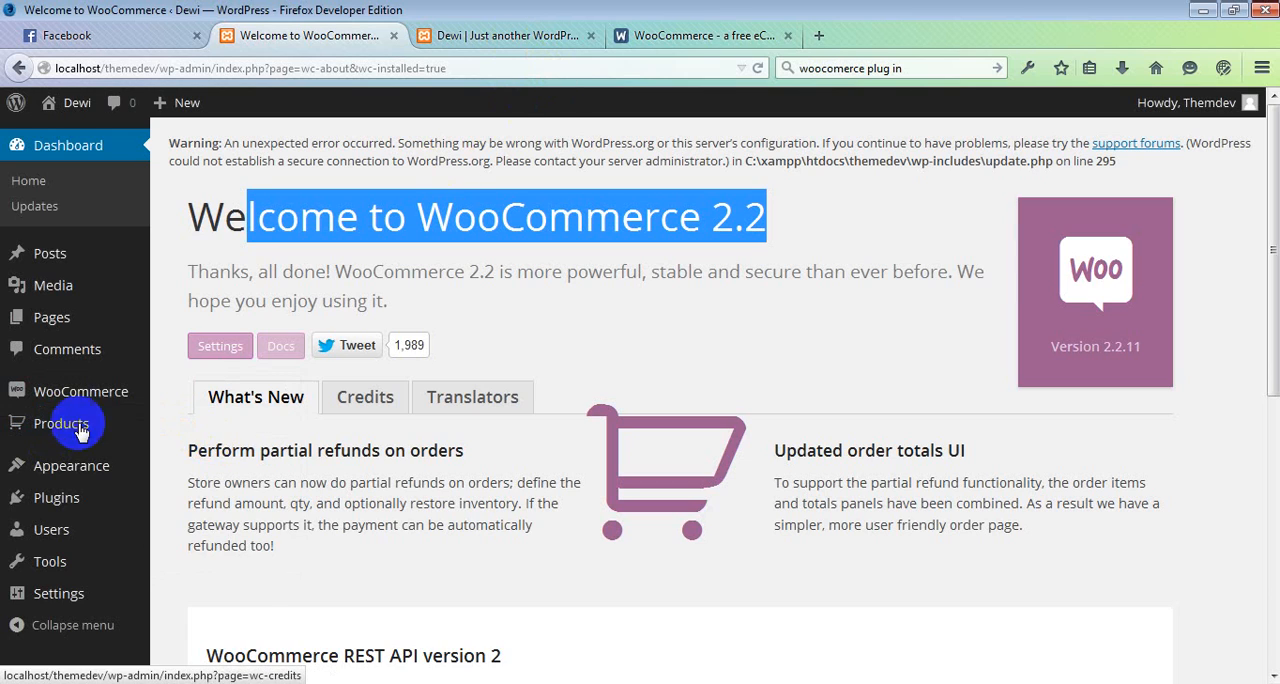
pyautogui.click(190, 462)
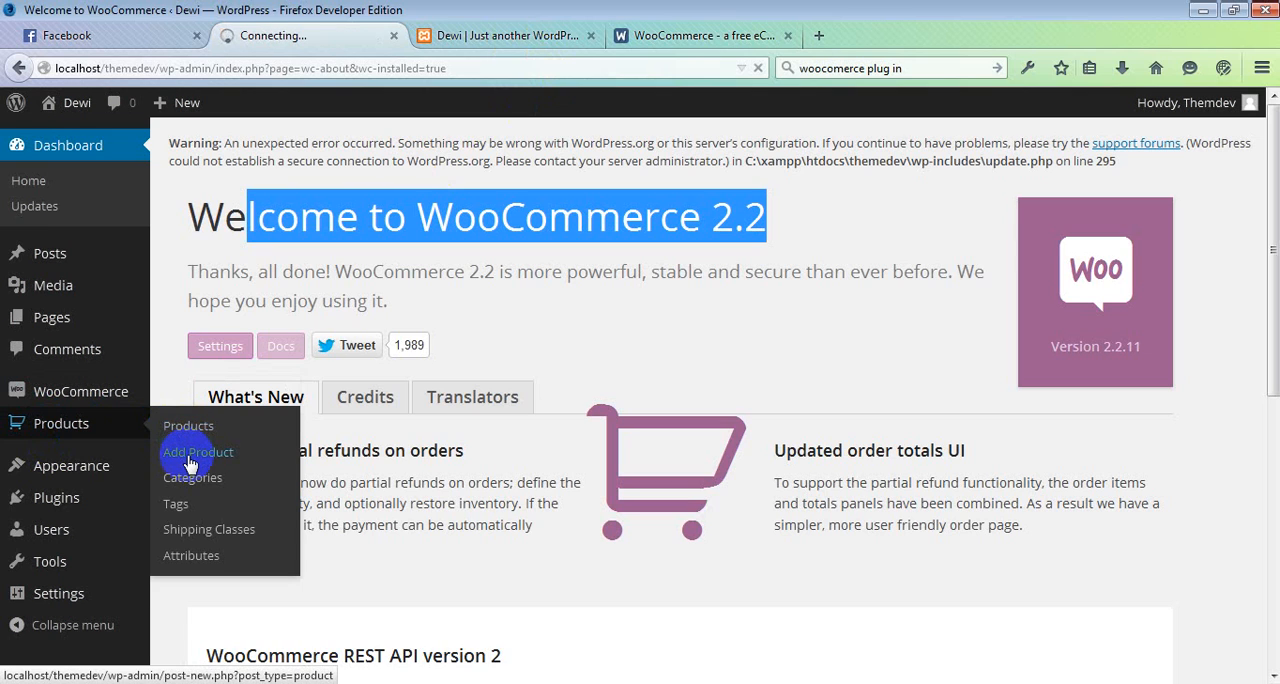
pyautogui.write('New Products')
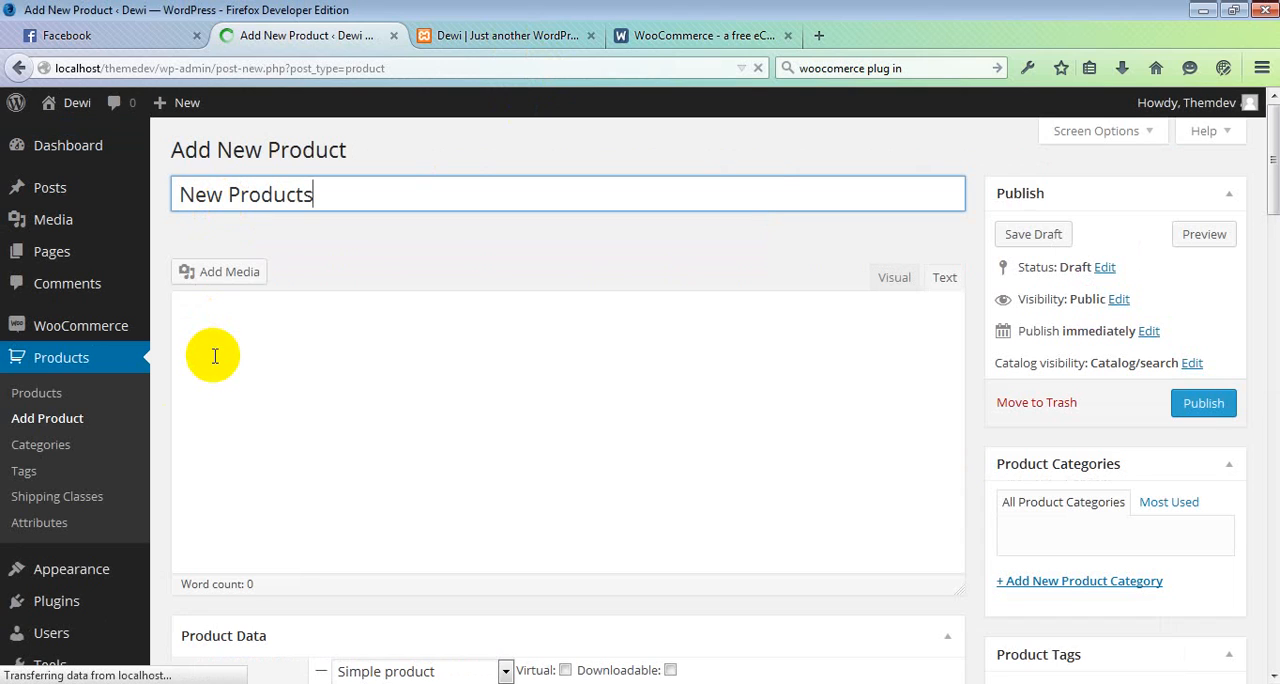
# Step: Enter "Test Description" as the product's main description
pyautogui.click(255, 333)
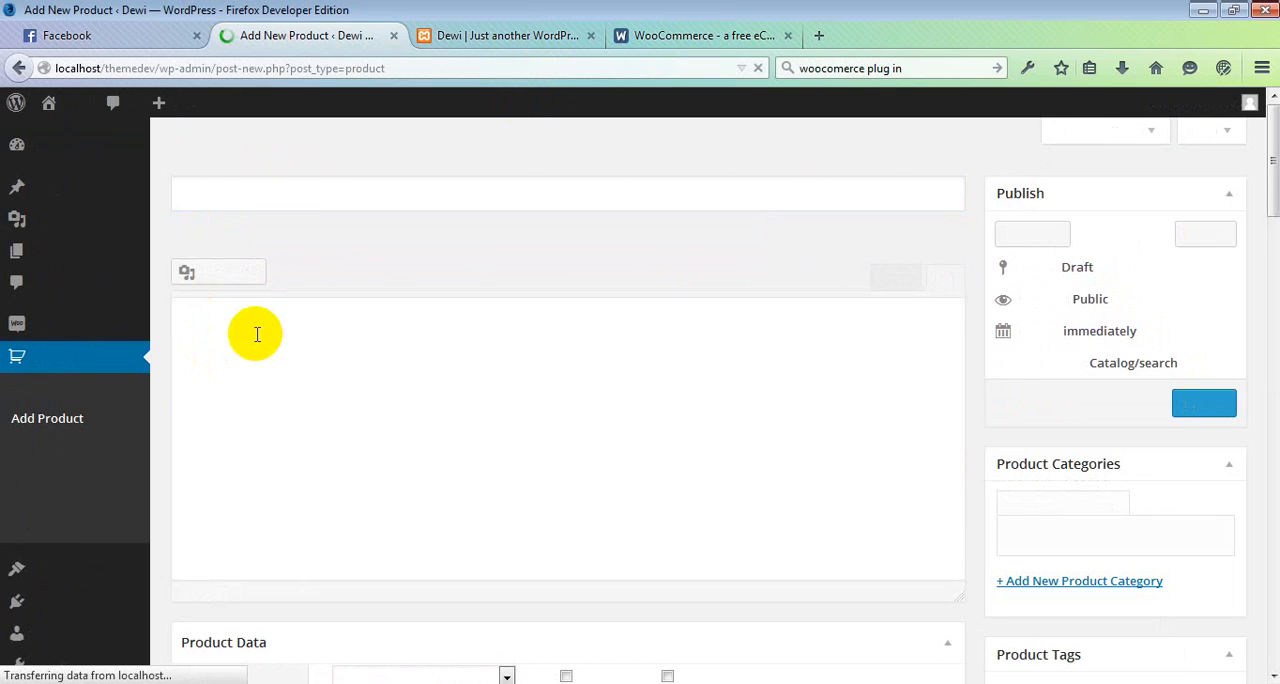
pyautogui.write('Test Des')
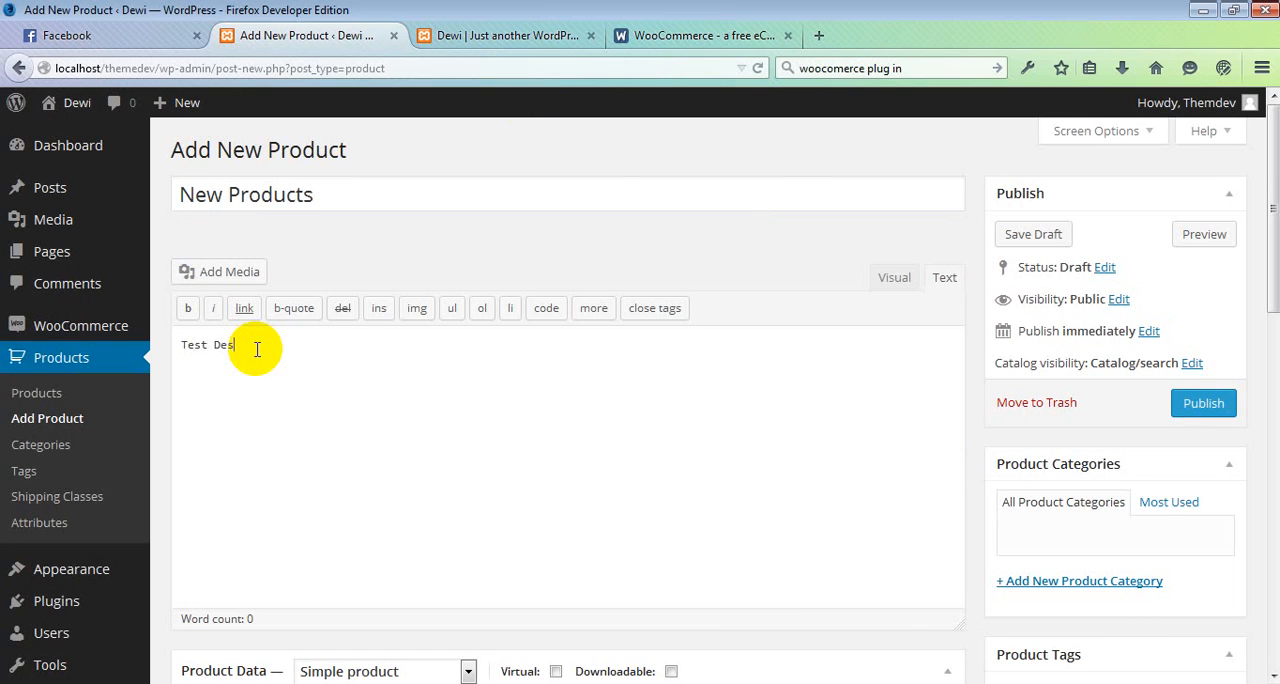
pyautogui.write('cript')
pyautogui.press('BackSpace')
pyautogui.press('BackSpace')
pyautogui.press('BackSpace')
pyautogui.write('pti')
# Step: Set the product's regular price to 10 and leave the sale price empty
pyautogui.scroll(-8, 695, 366)
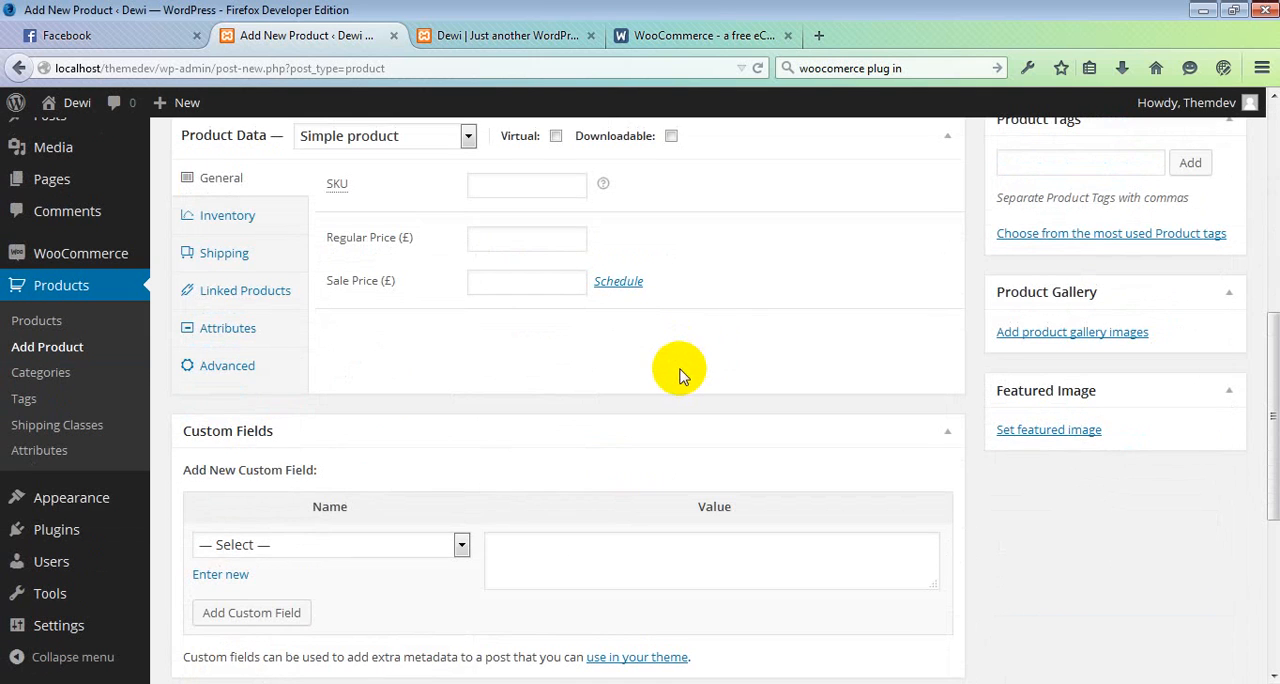
pyautogui.click(494, 234)
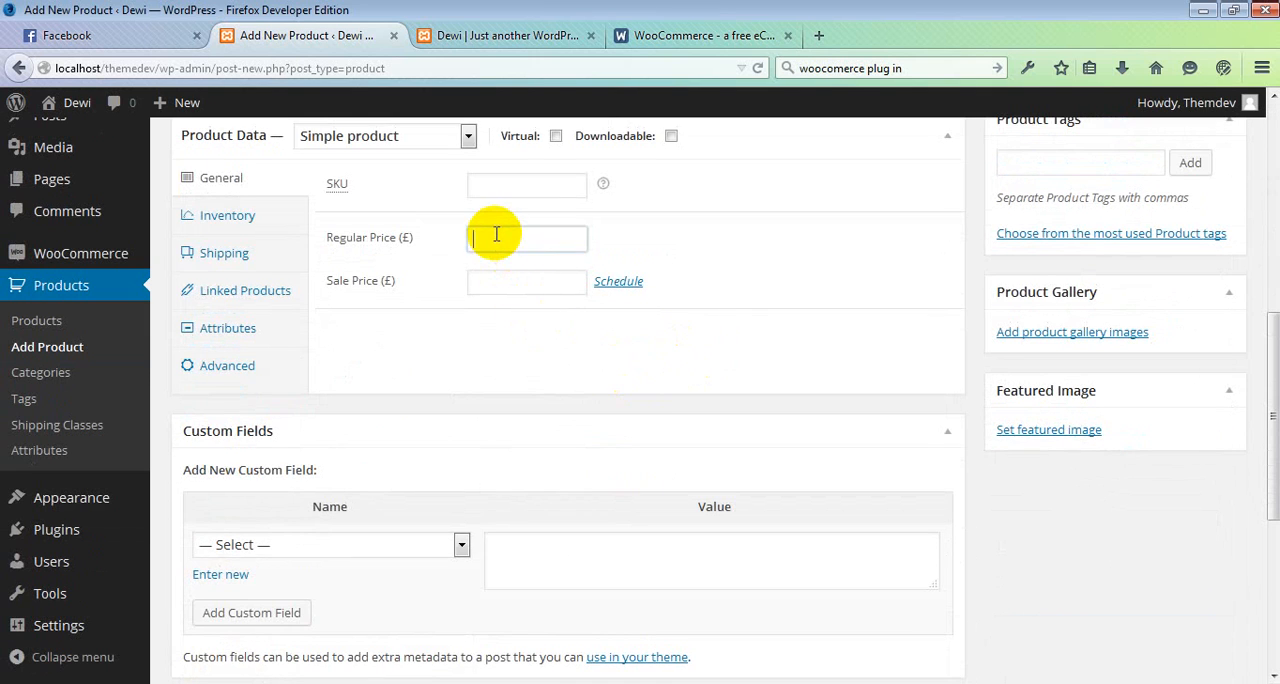
pyautogui.click(511, 273)
pyautogui.write('10')
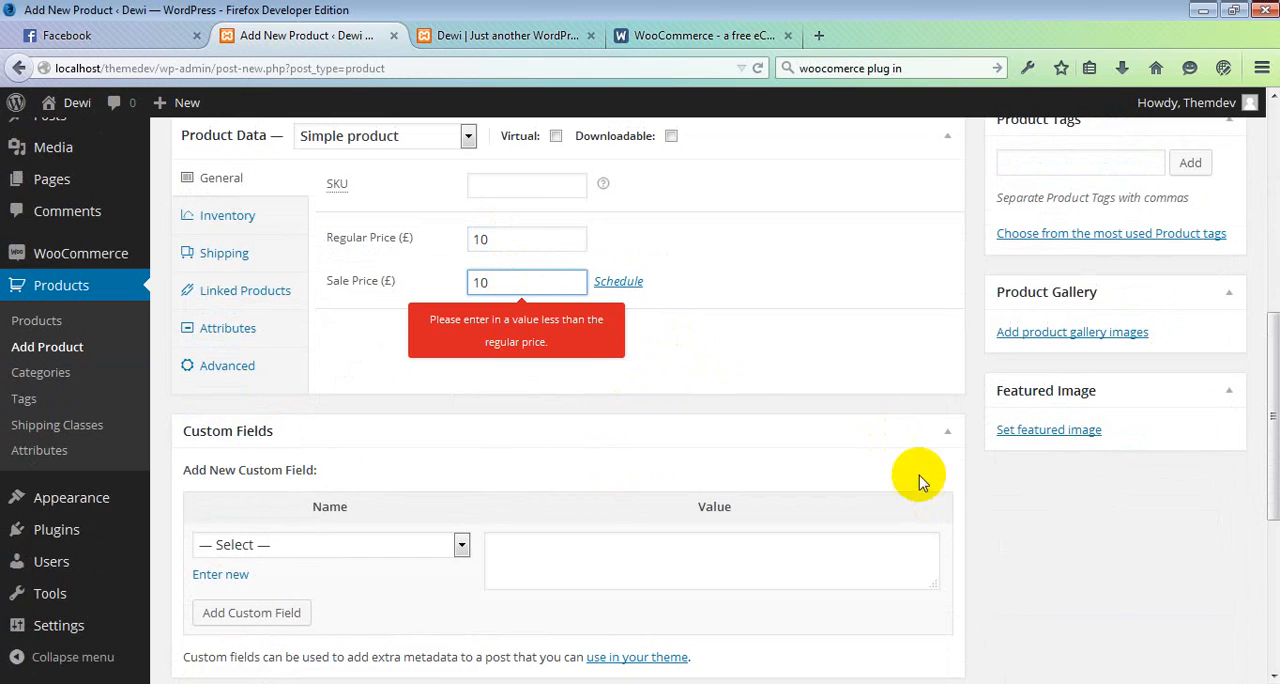
pyautogui.press('BackSpace')
pyautogui.press('BackSpace')
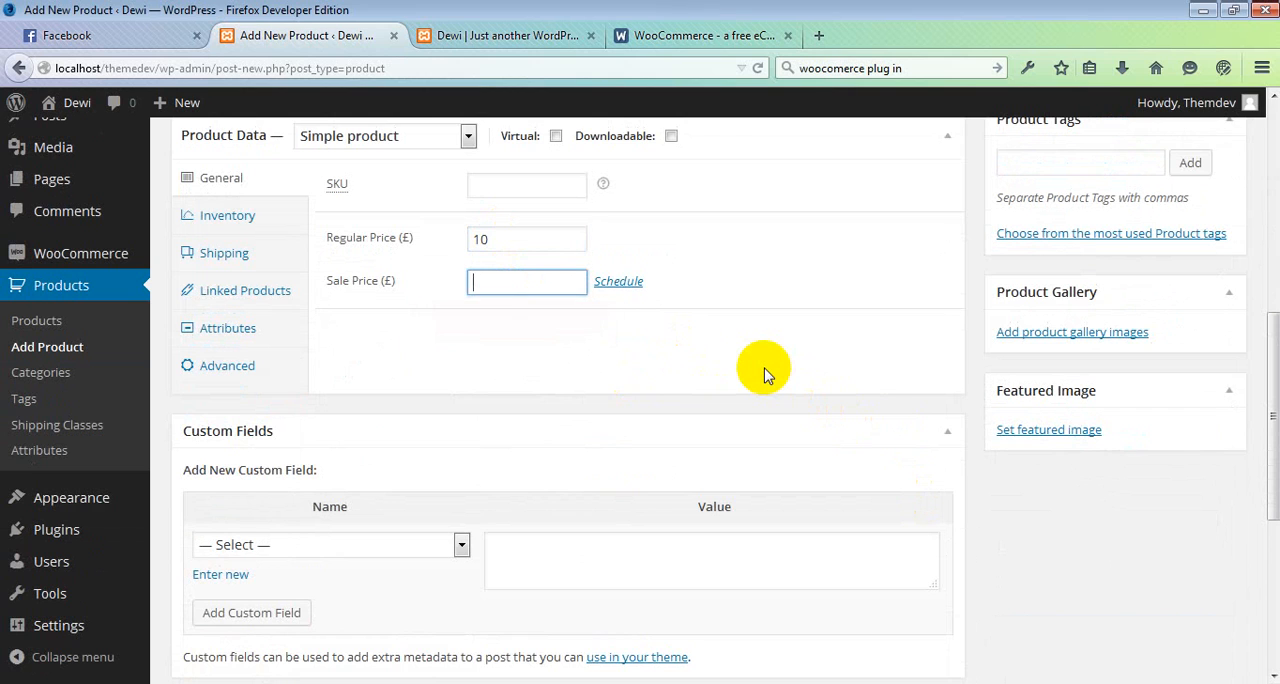
# Step: Upload mobile.jpg from the desktop and set it as the product's featured image
pyautogui.scroll(1, 980, 444)
pyautogui.scroll(4, 1103, 557)
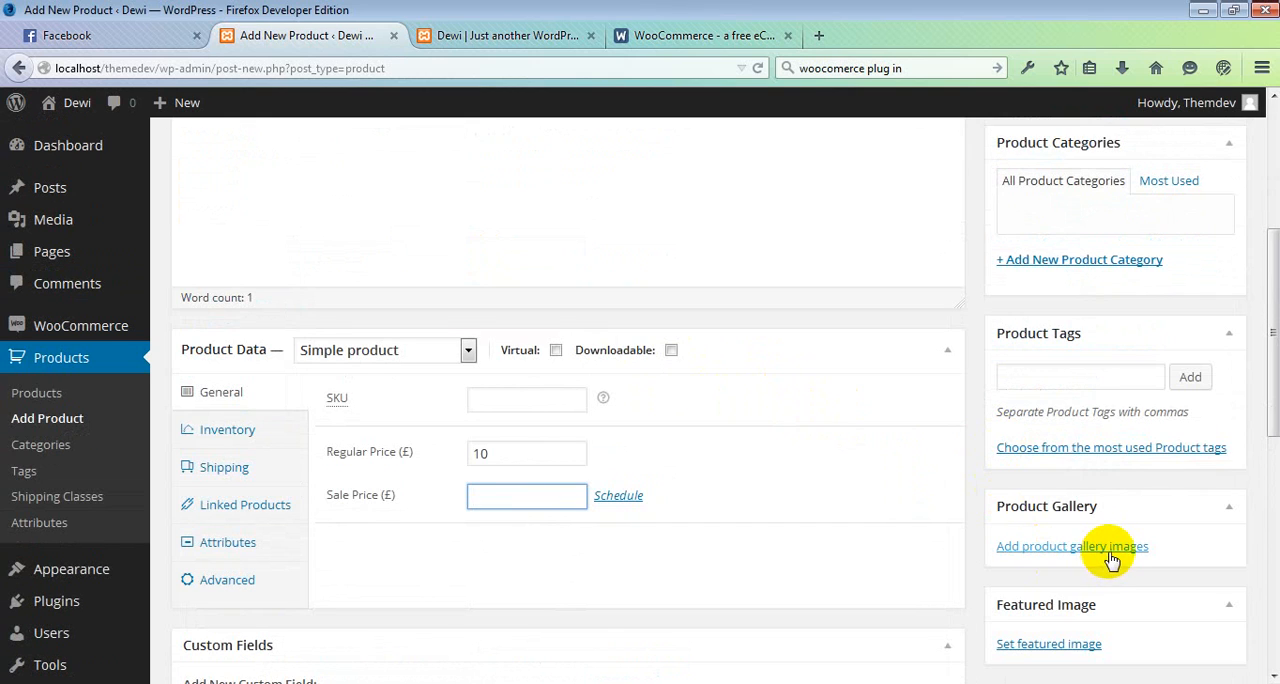
pyautogui.scroll(-2, 1108, 554)
pyautogui.click(1040, 540)
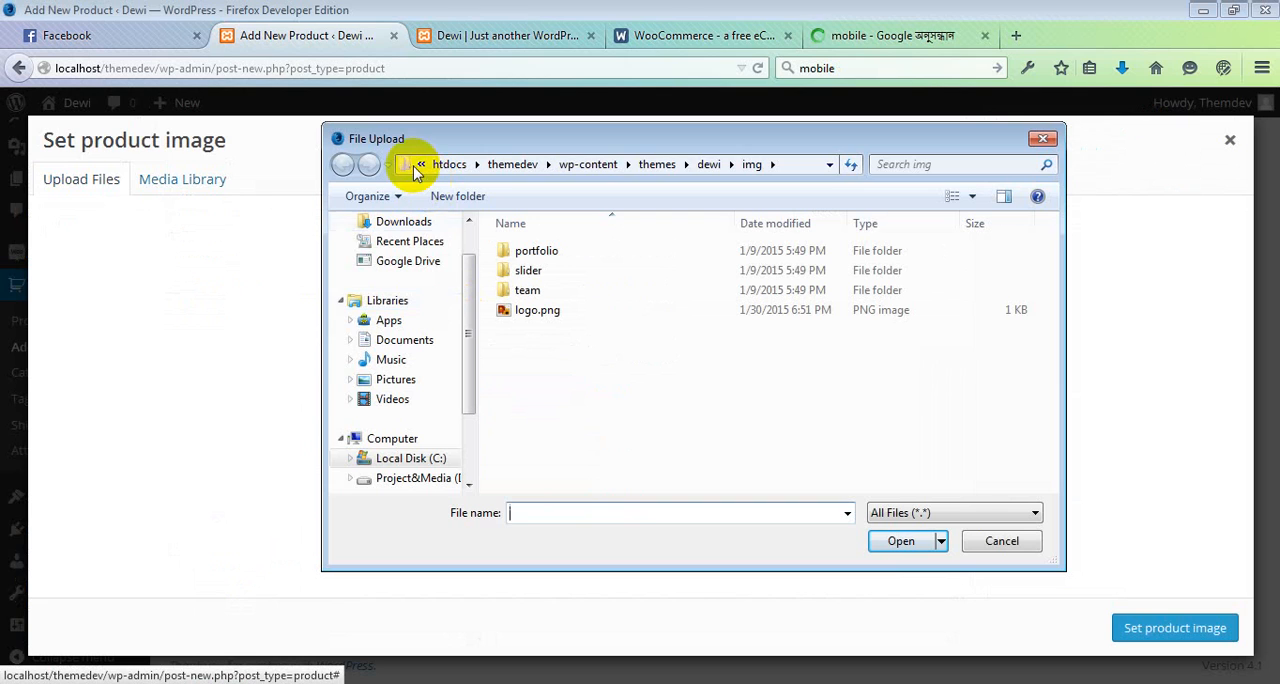
pyautogui.click(419, 166)
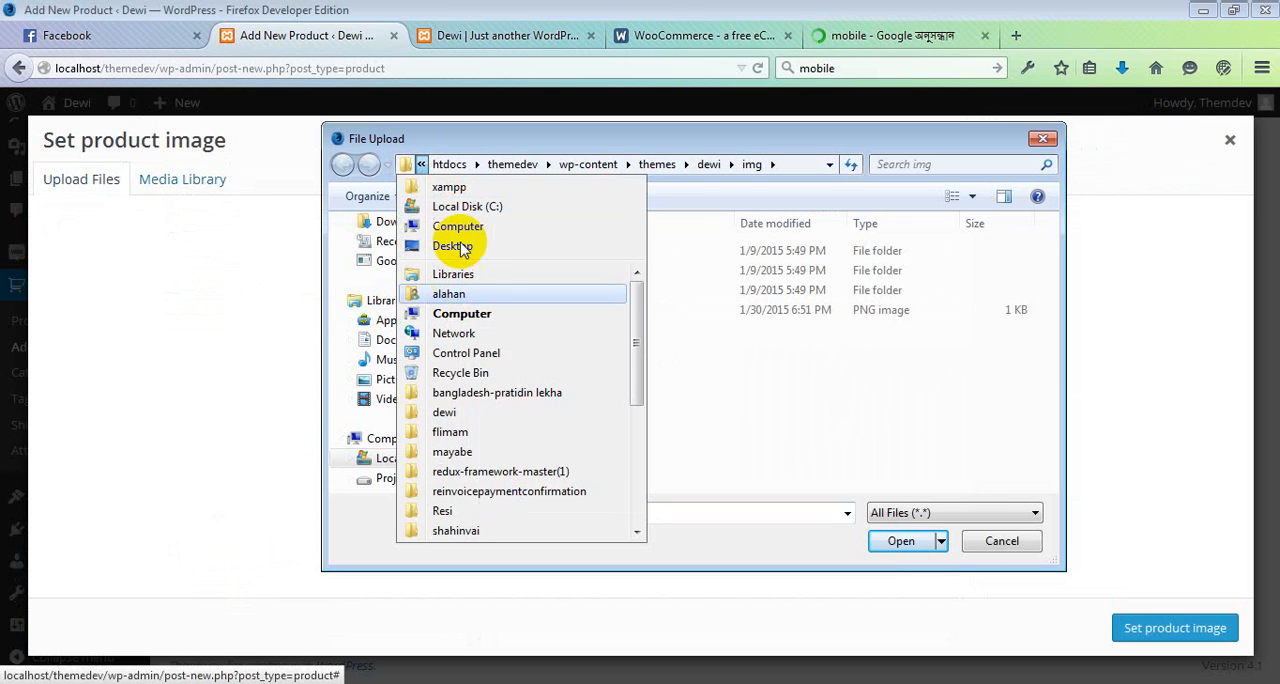
pyautogui.click(452, 246)
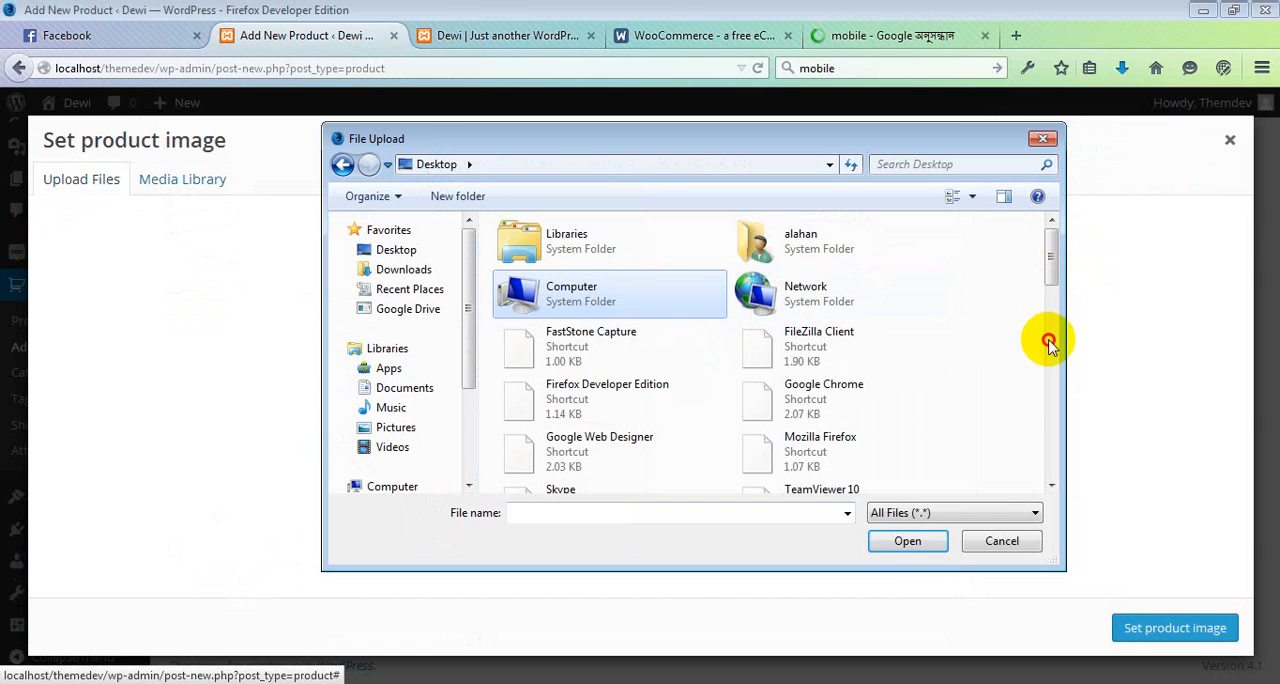
pyautogui.scroll(-5, 1049, 271)
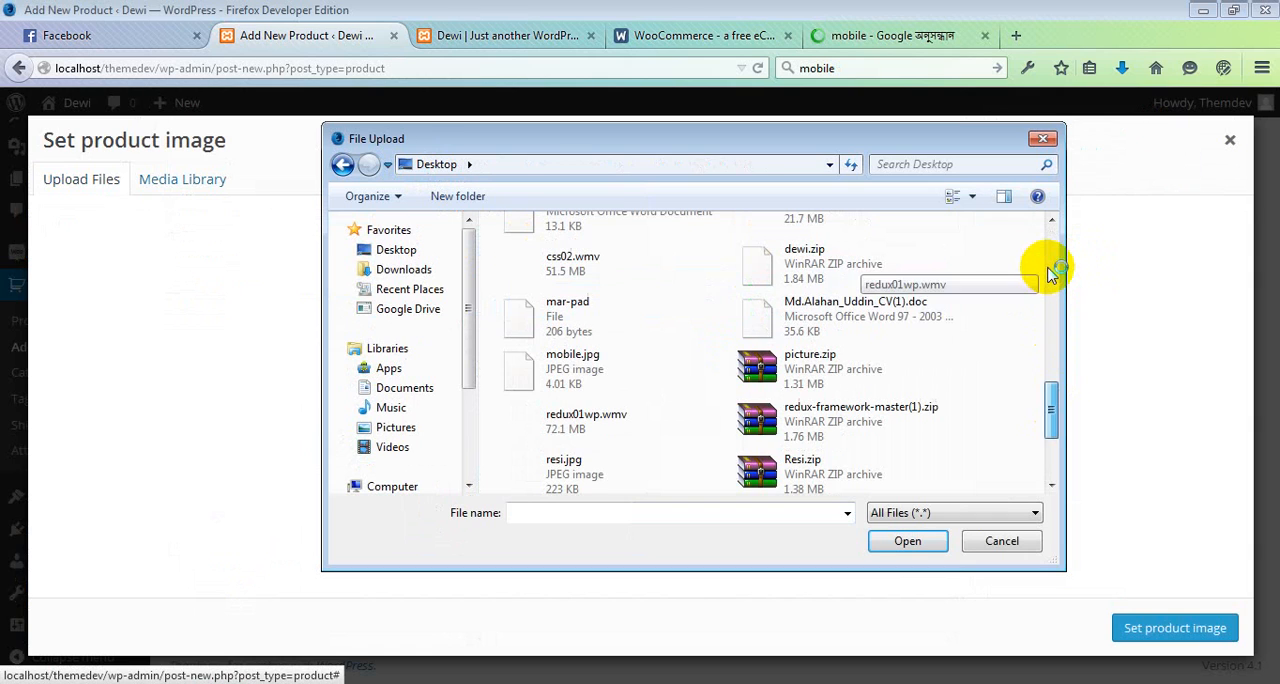
pyautogui.moveTo(1049, 437); pyautogui.dragTo(1050, 434)
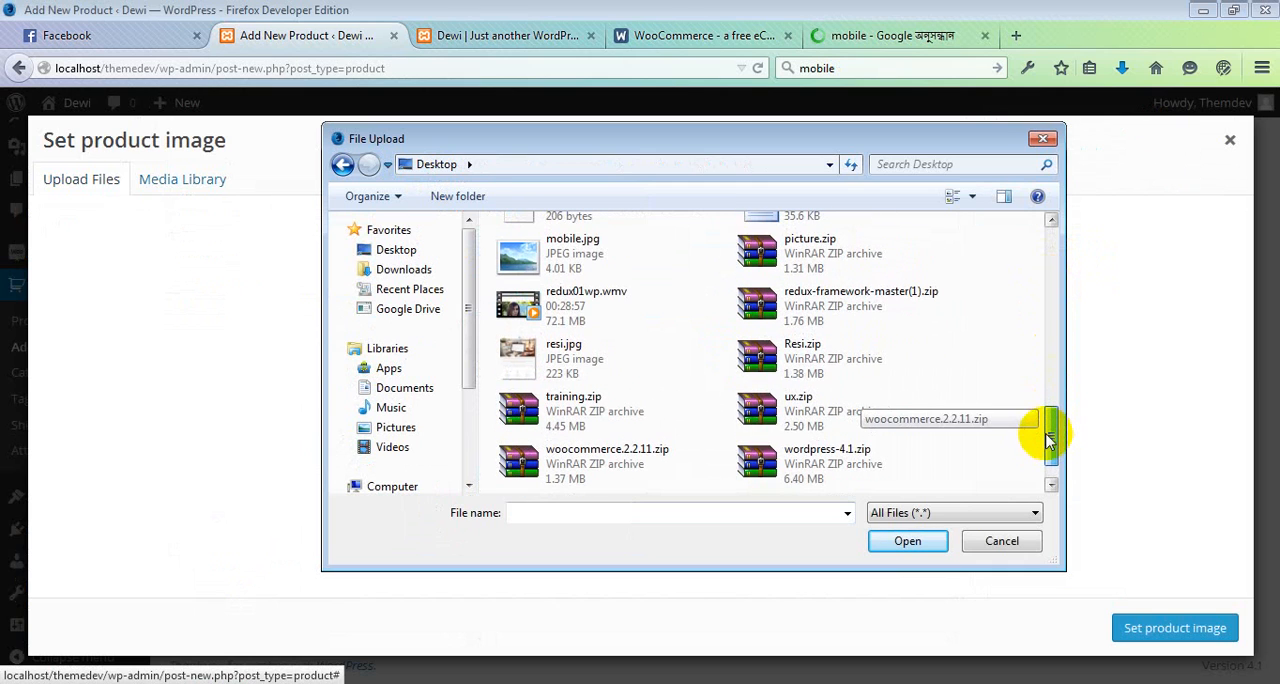
pyautogui.doubleClick(570, 262)
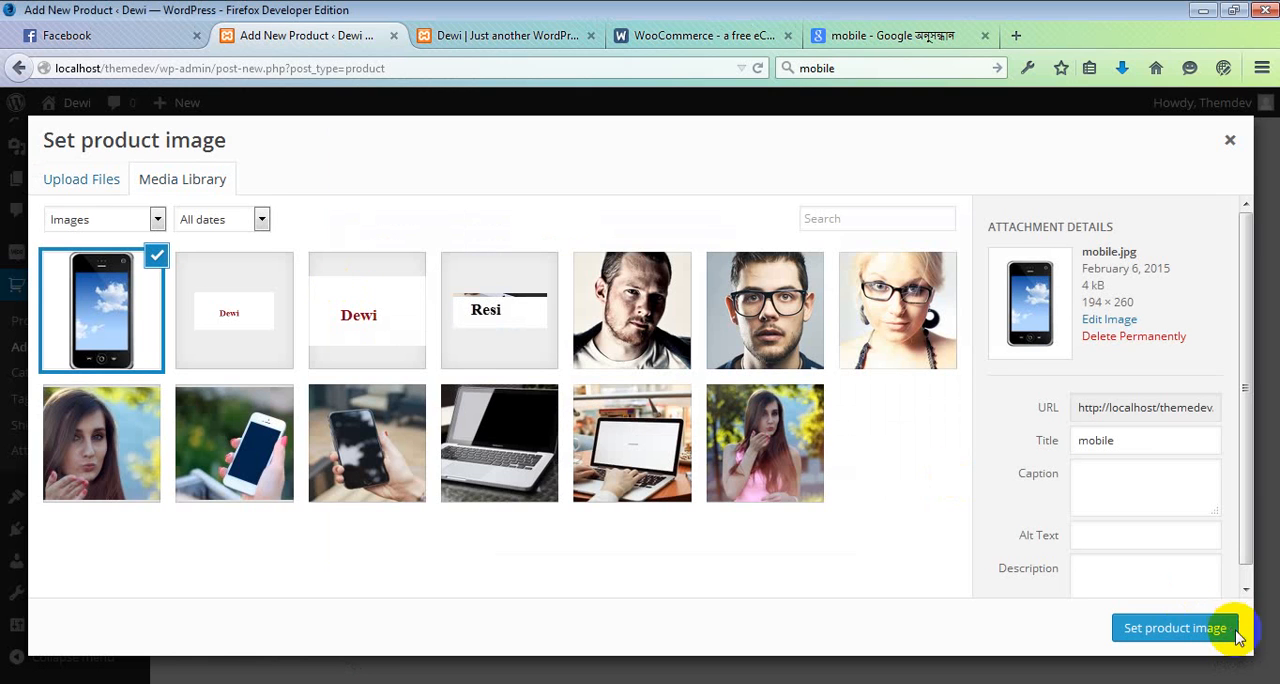
pyautogui.click(1184, 638)
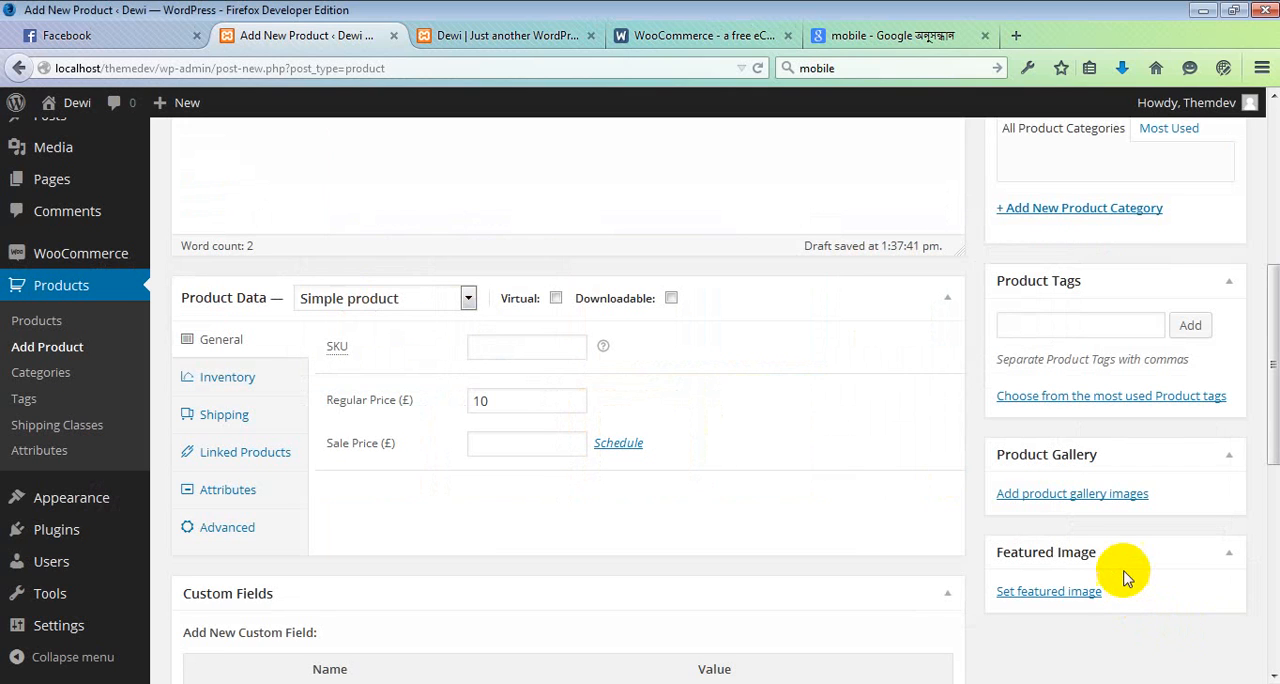
pyautogui.scroll(-2, 1123, 578)
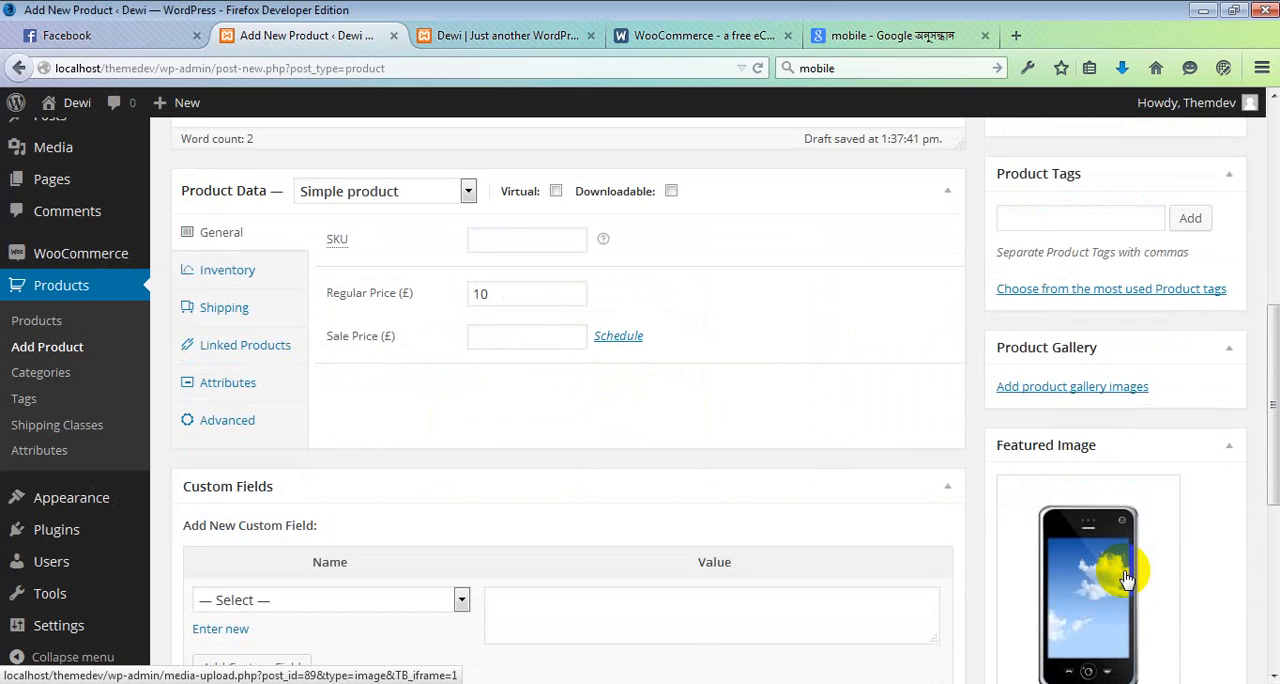
# Step: Publish the new product
pyautogui.click(1125, 578)
pyautogui.scroll(8, 914, 418)
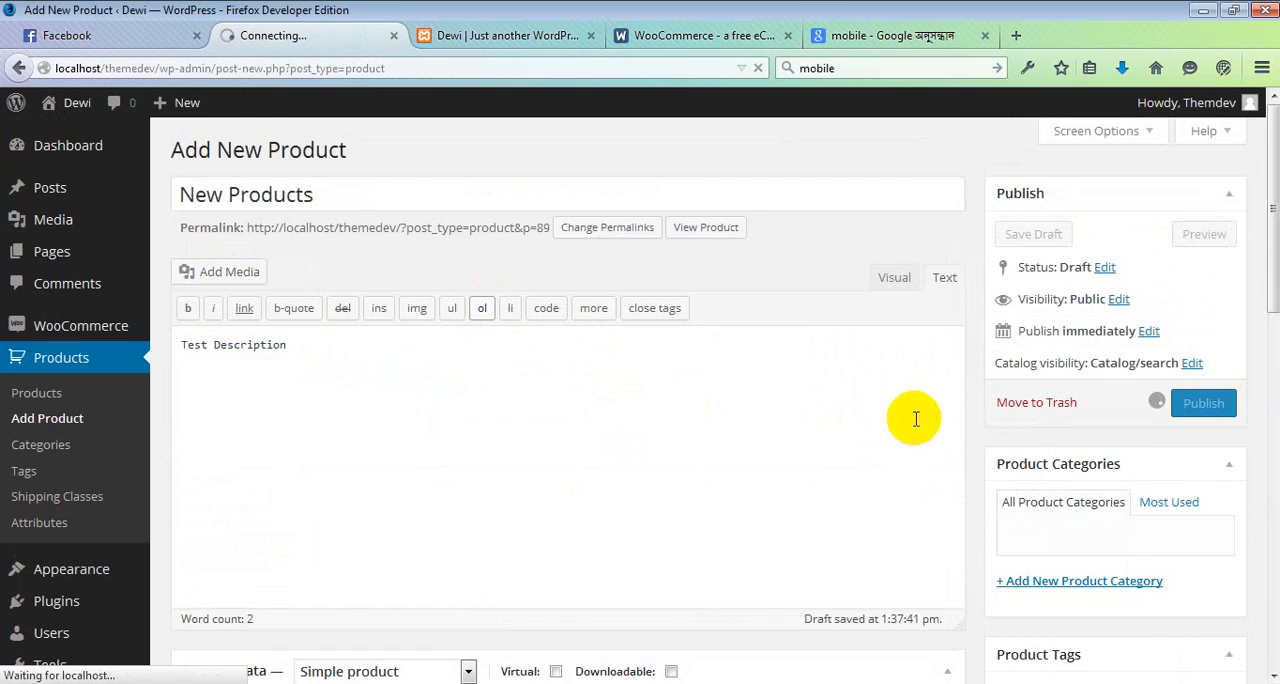
pyautogui.scroll(-2, 1229, 432)
pyautogui.scroll(-10, 876, 353)
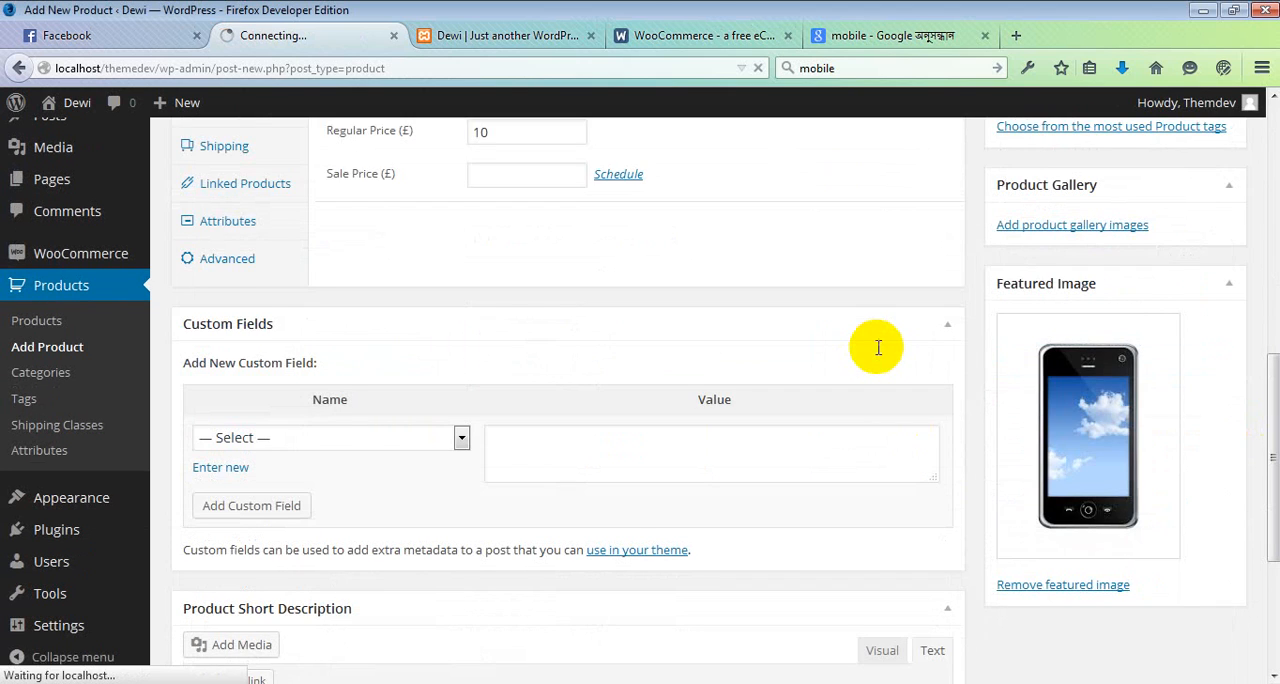
pyautogui.scroll(1, 878, 347)
pyautogui.scroll(10, 594, 277)
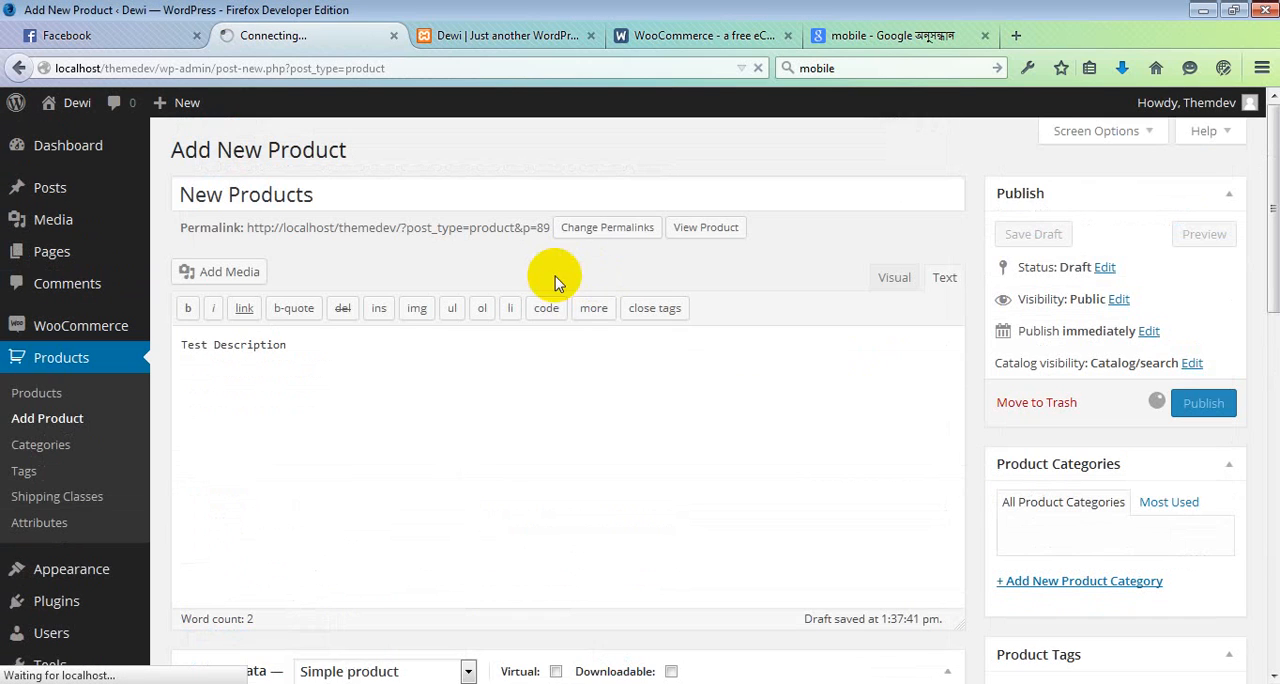
# Step: Open the product's page in a new browser tab and look through it
pyautogui.rightClick(710, 232)
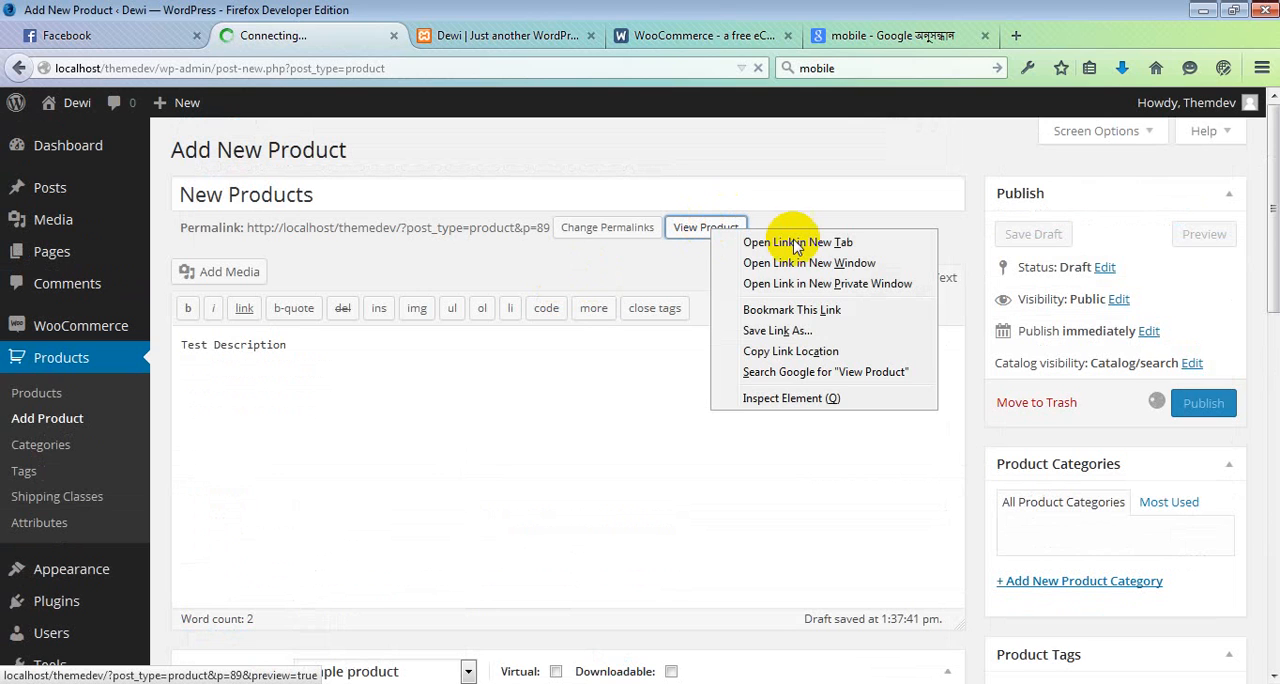
pyautogui.click(797, 247)
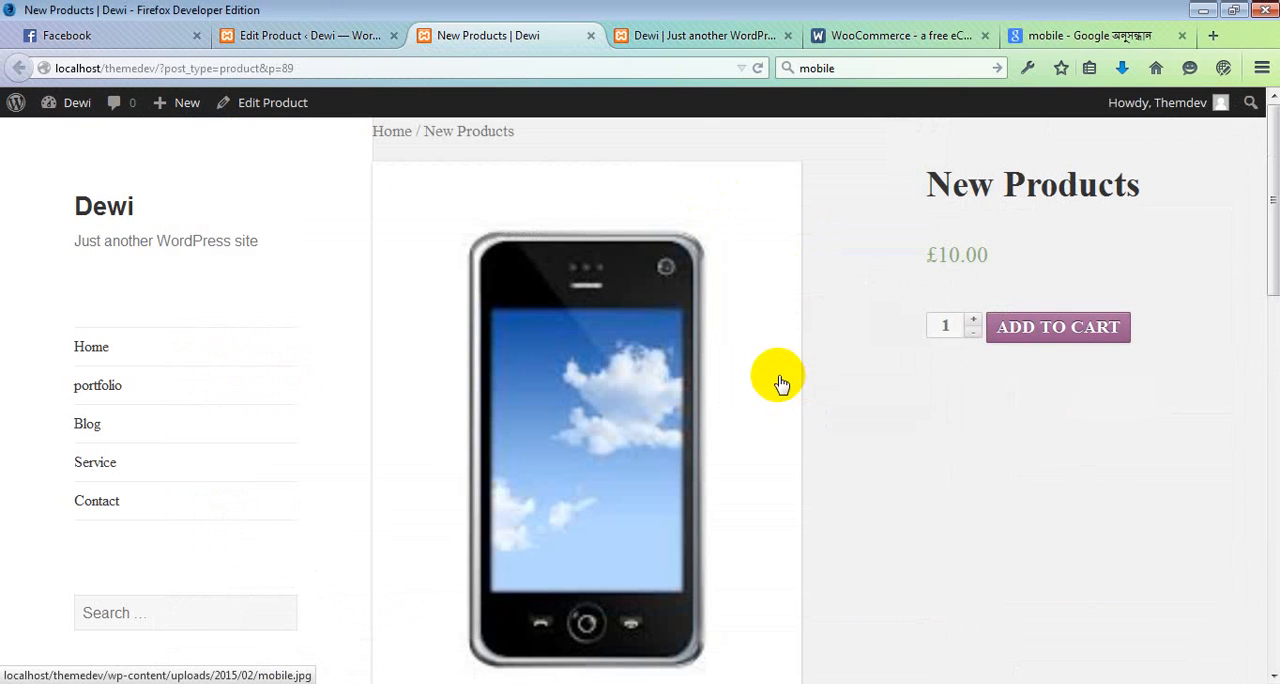
pyautogui.scroll(-7, 731, 383)
pyautogui.scroll(10, 729, 380)
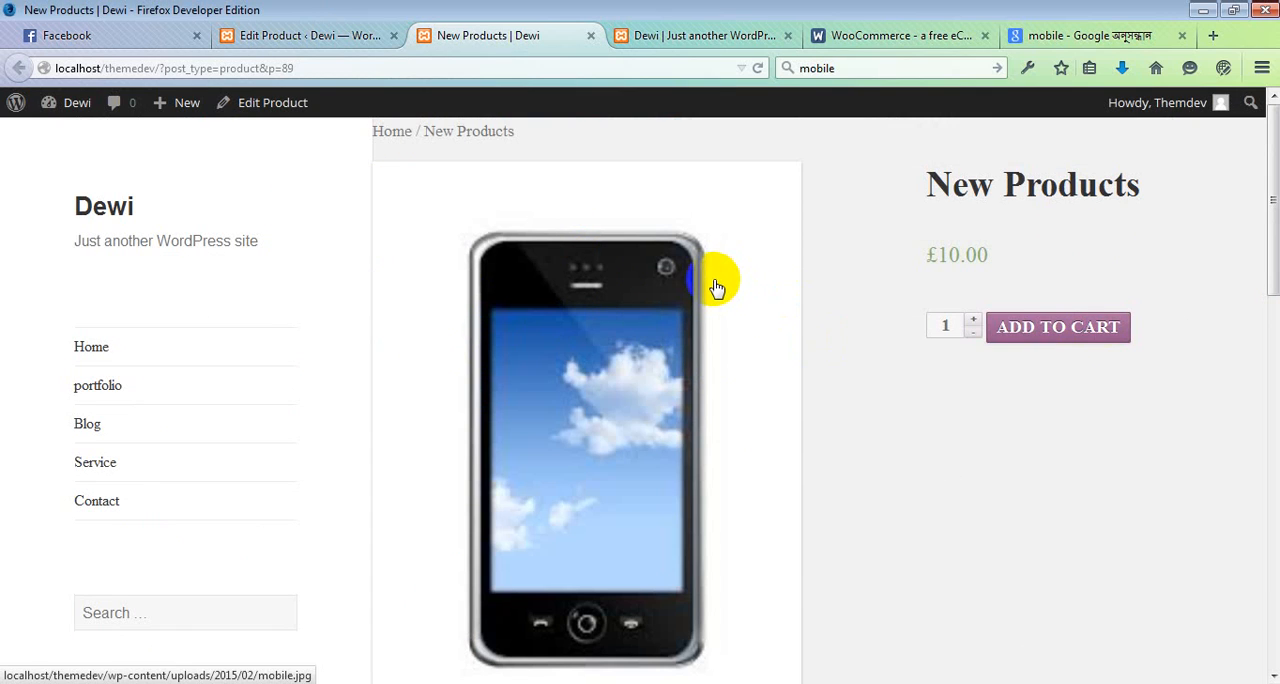
# Step: Switch to Windows Explorer and open the twentyfifteen theme folder in C:\xampp\htdocs\themedev\wp-content\themes
pyautogui.click(333, 40)
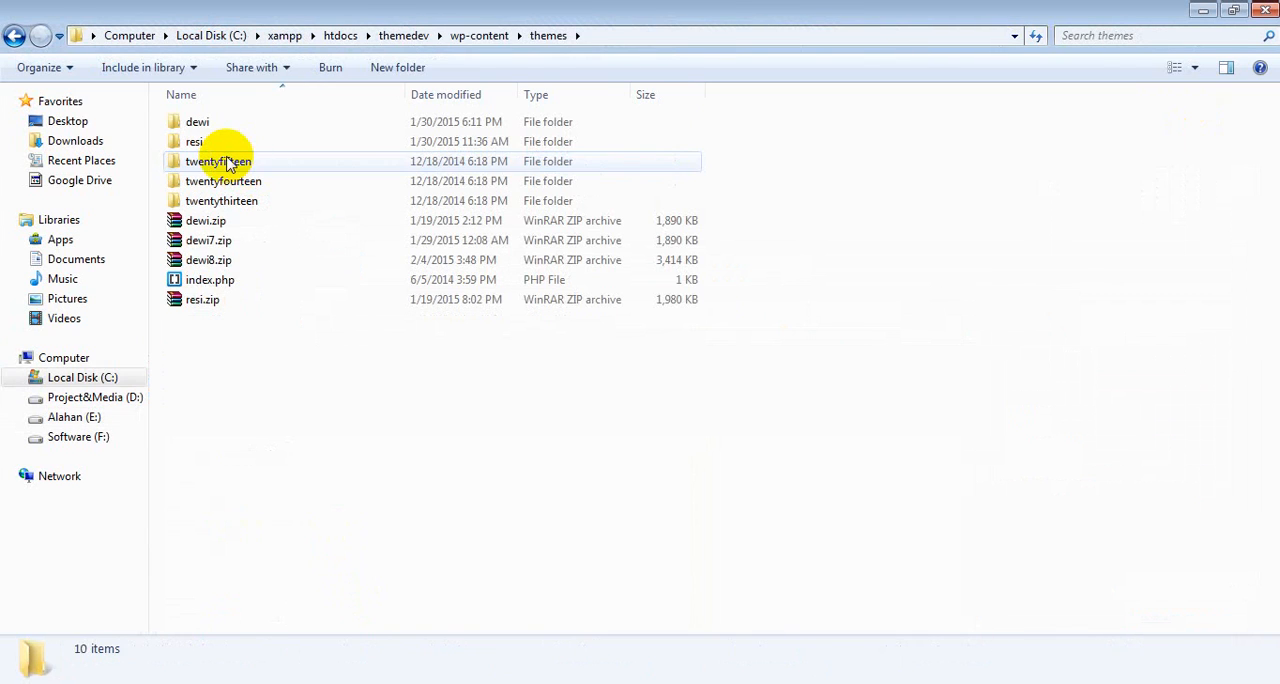
pyautogui.click(225, 162)
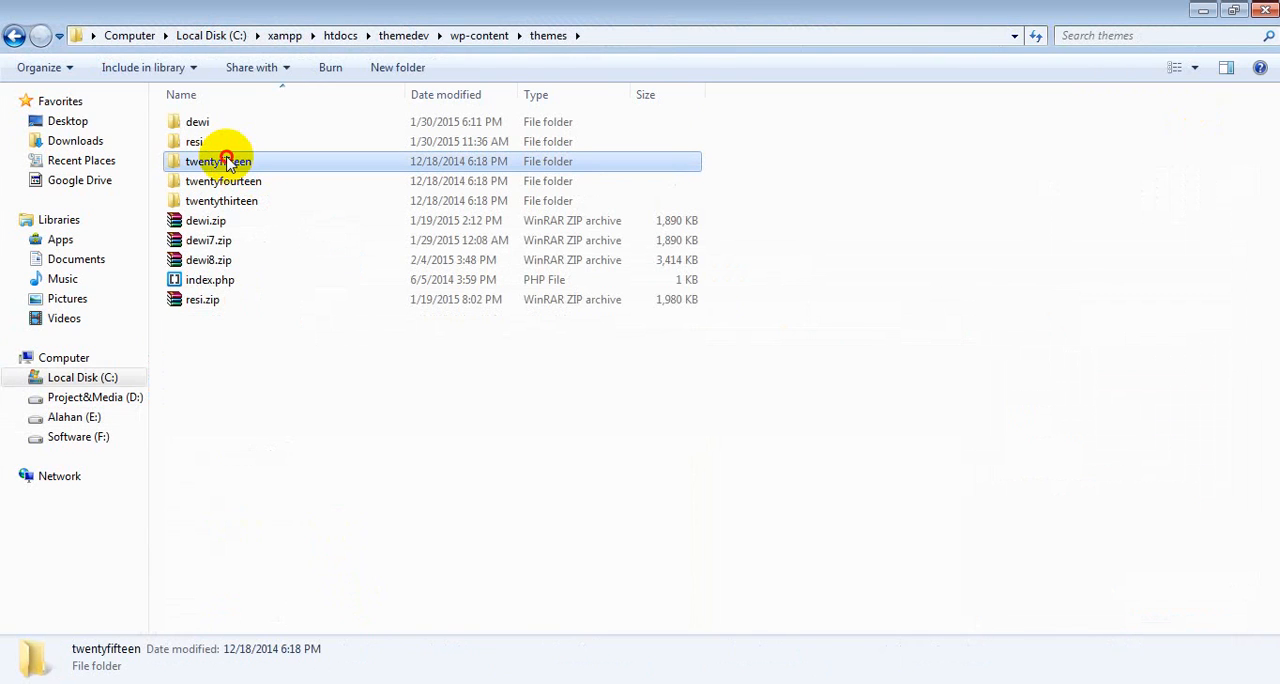
pyautogui.doubleClick(225, 161)
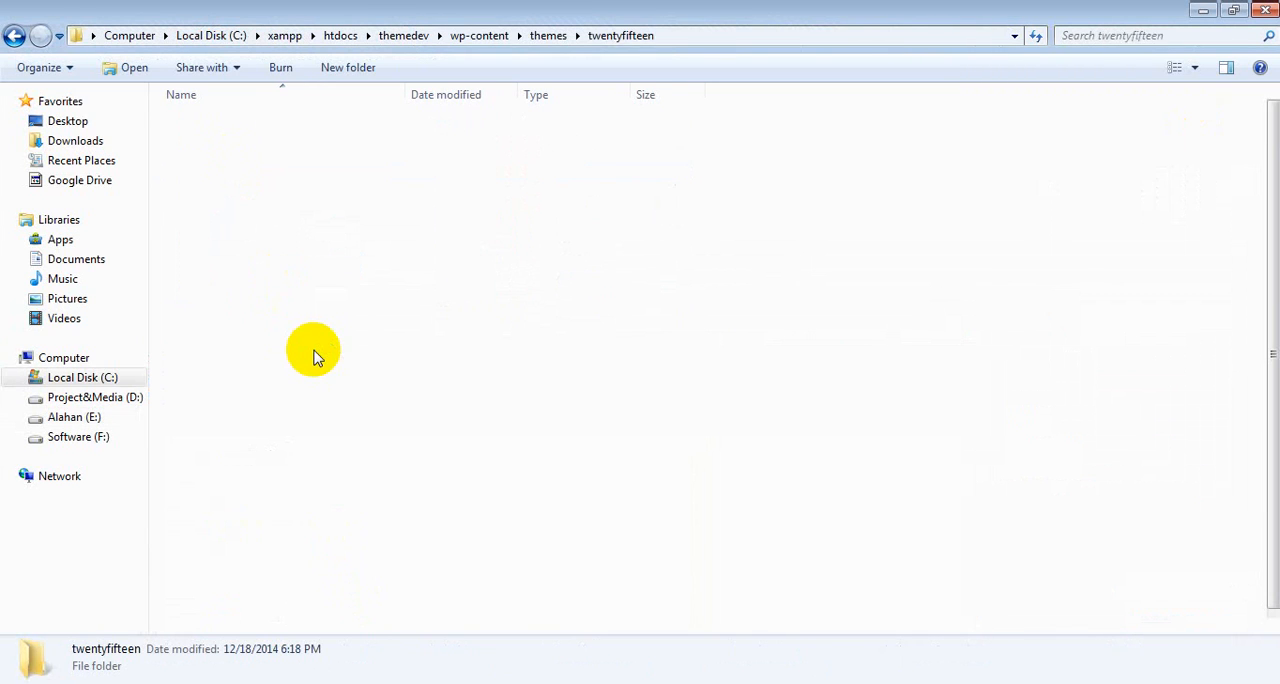
pyautogui.scroll(-1, 280, 483)
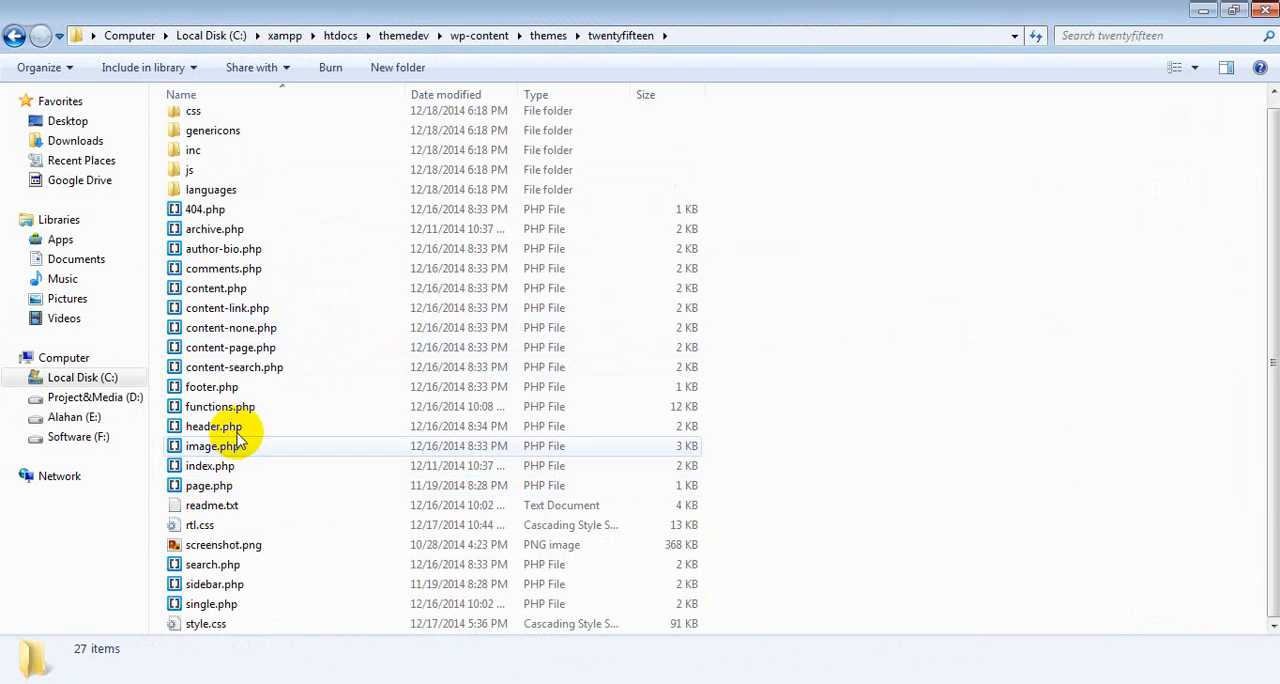
# Step: Duplicate page.php within the twentyfifteen theme folder
pyautogui.click(208, 486)
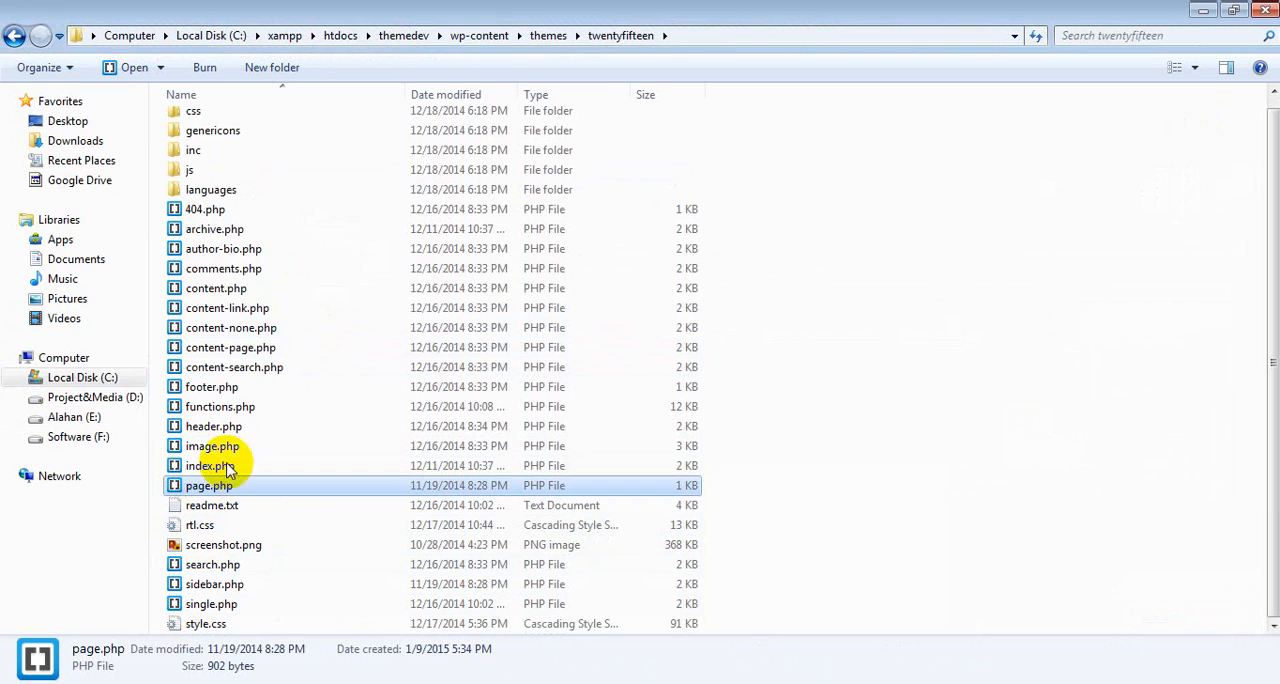
pyautogui.rightClick(208, 486)
pyautogui.click(250, 369)
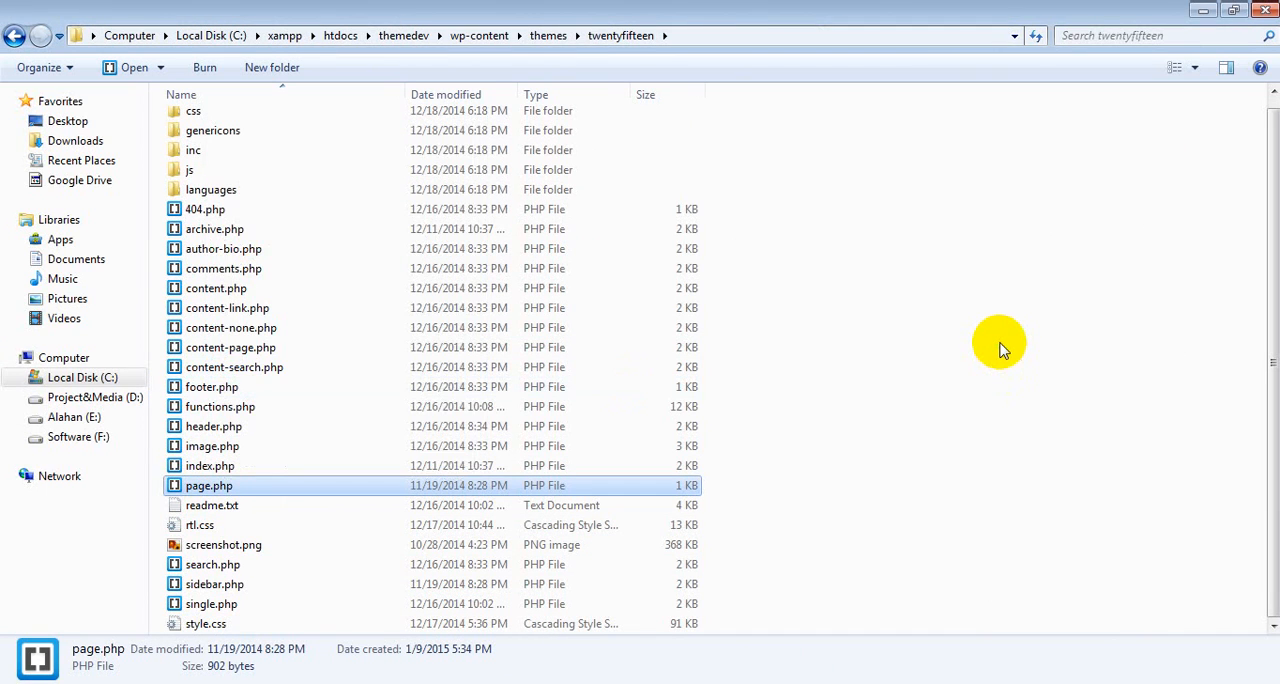
pyautogui.click(999, 342)
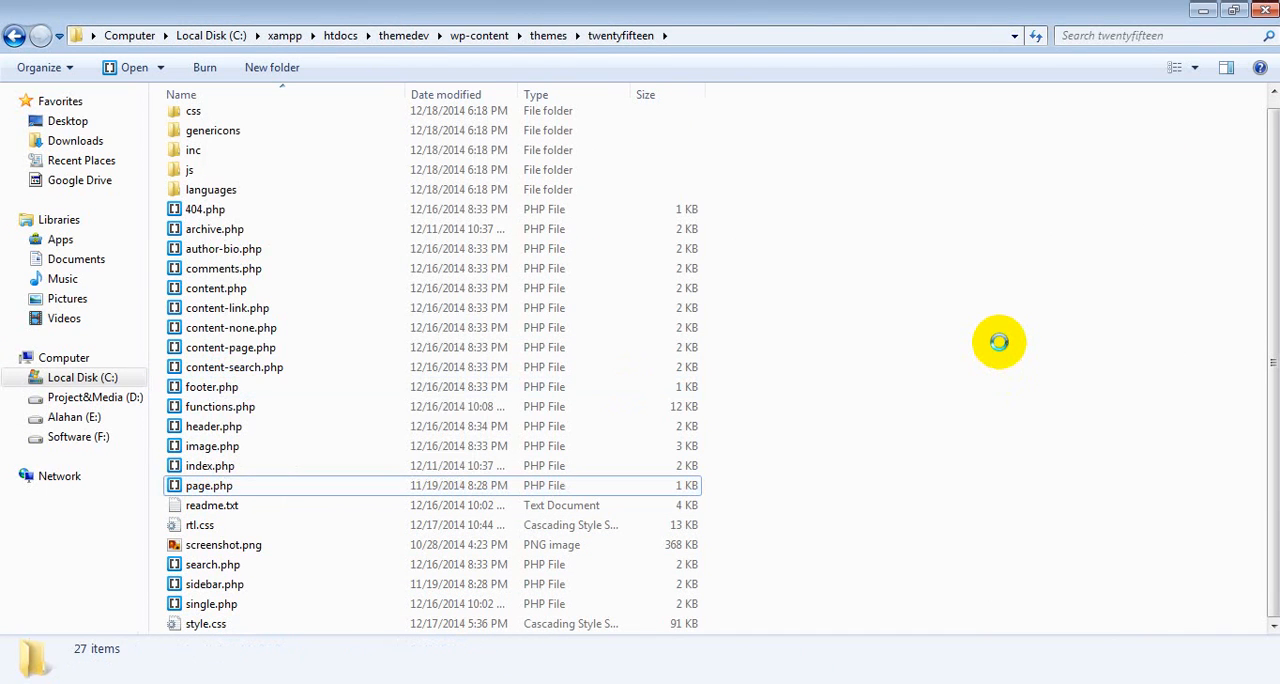
pyautogui.rightClick(1000, 345)
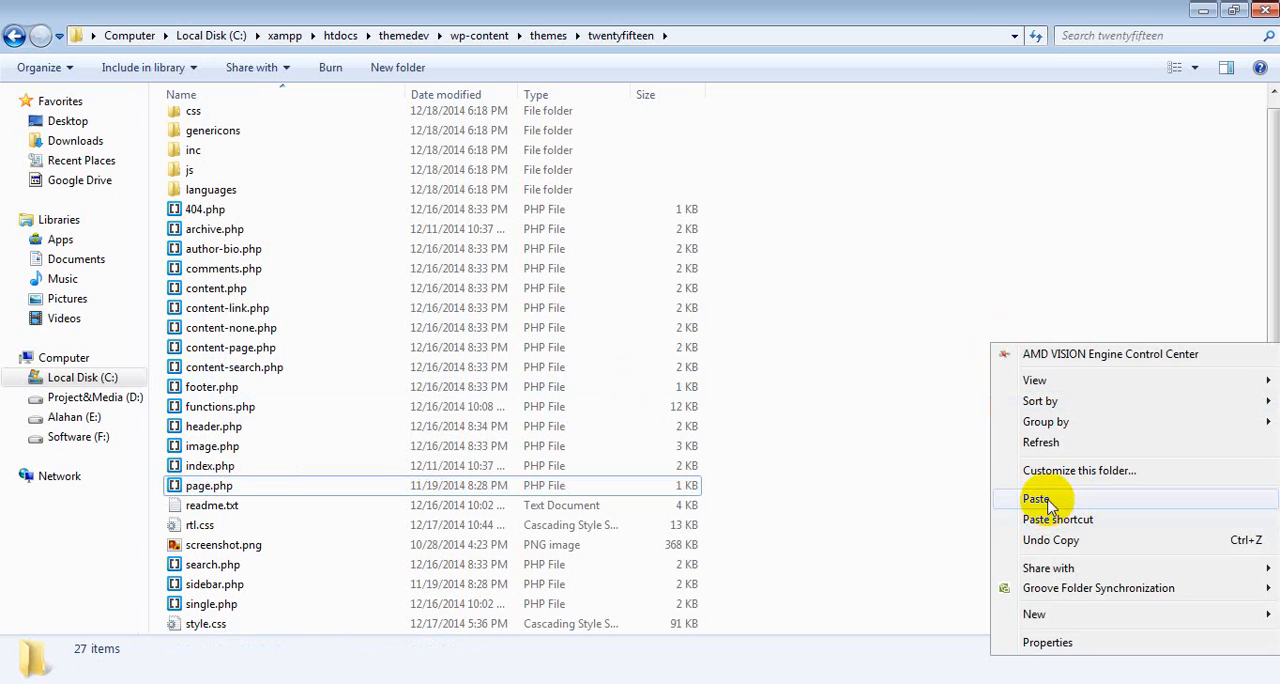
pyautogui.click(1047, 500)
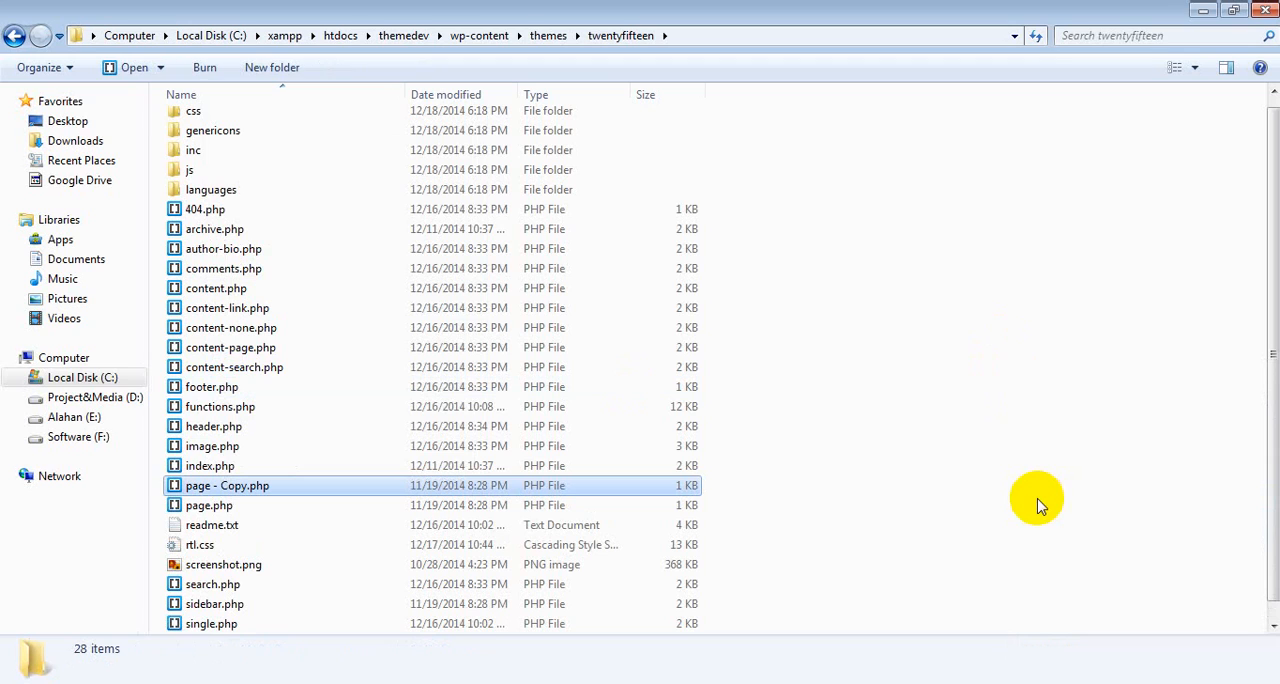
# Step: Rename the copy of page.php as woocommerce.php
pyautogui.rightClick(250, 490)
pyautogui.click(297, 443)
pyautogui.press('BackSpace')
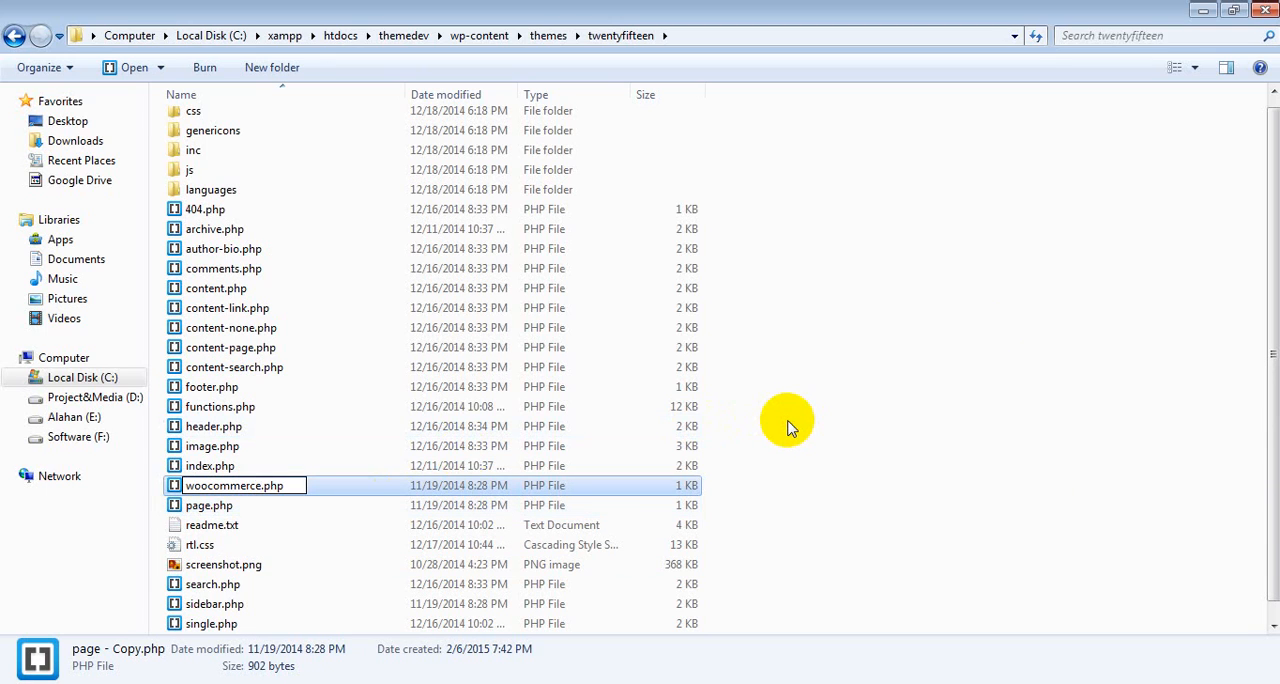
pyautogui.press('Return')
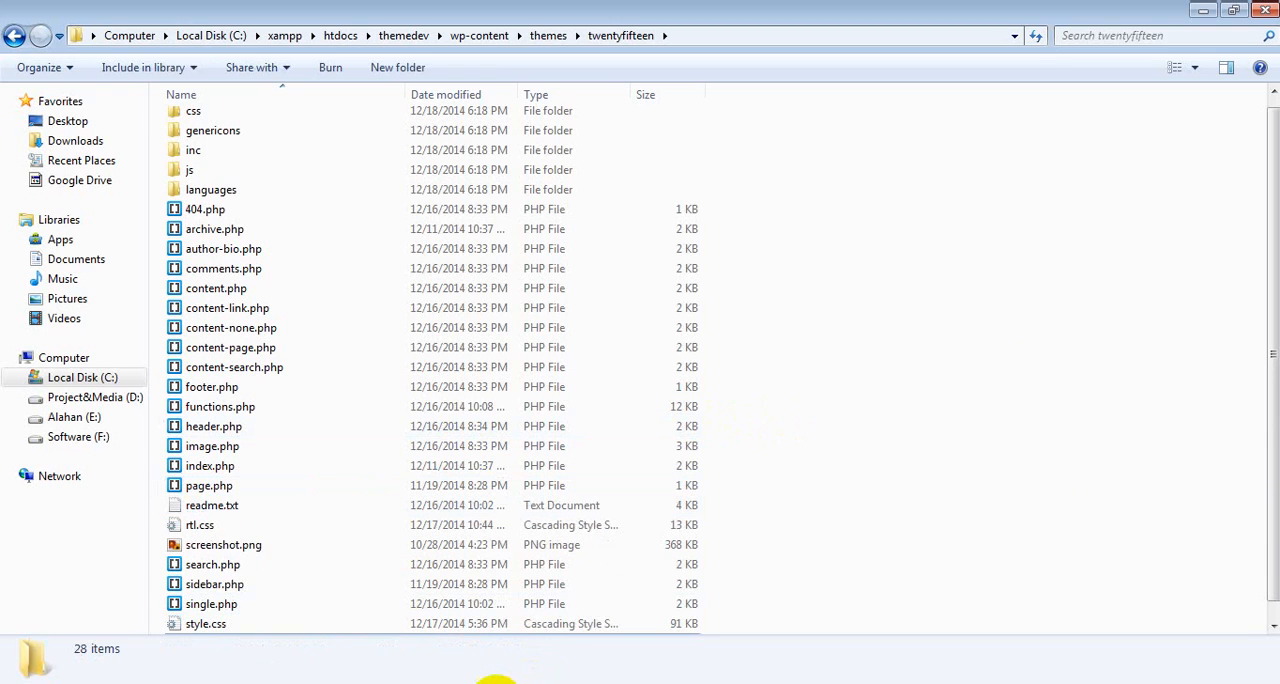
# Step: Switch to Firefox and search the web for "how to woocommerce support" in place of the mobile image search
pyautogui.click(496, 683)
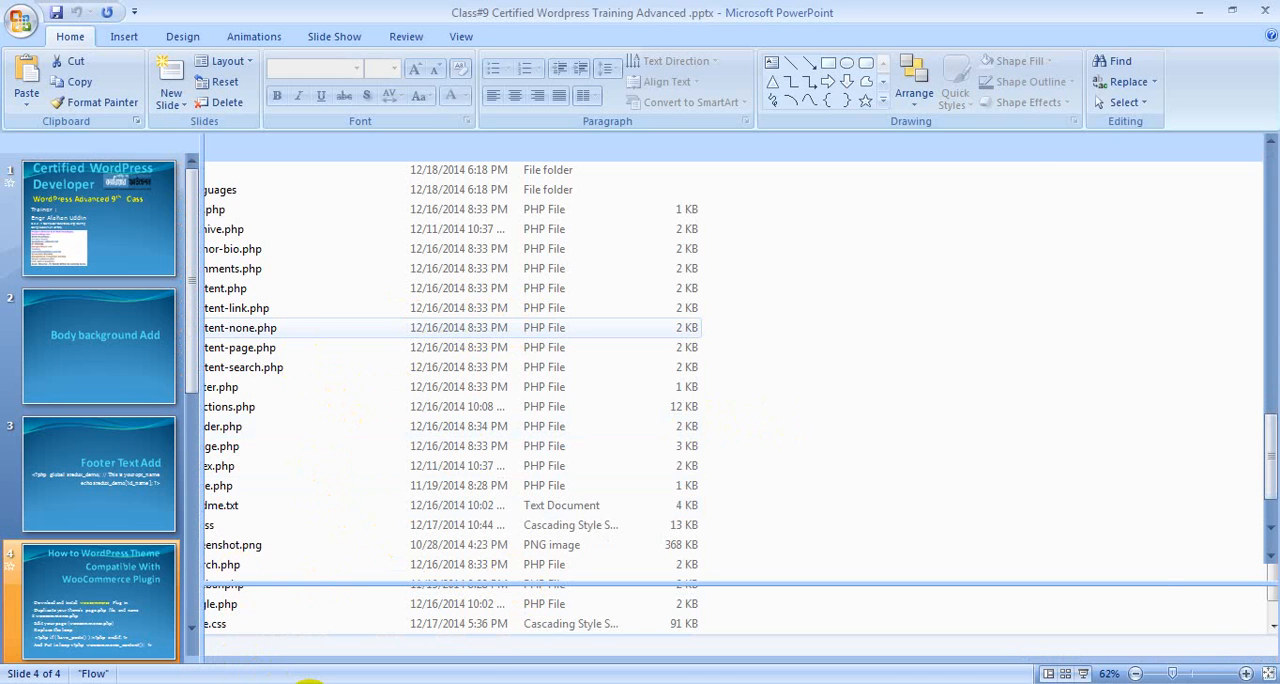
pyautogui.click(306, 682)
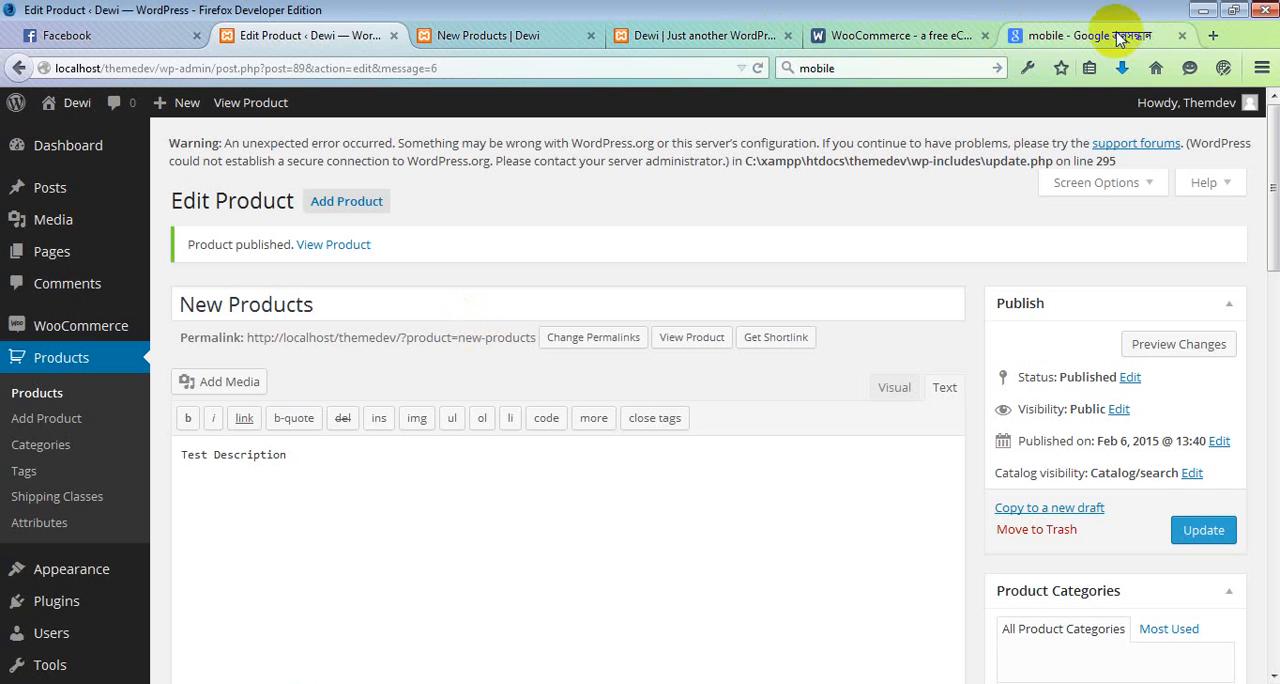
pyautogui.click(877, 72)
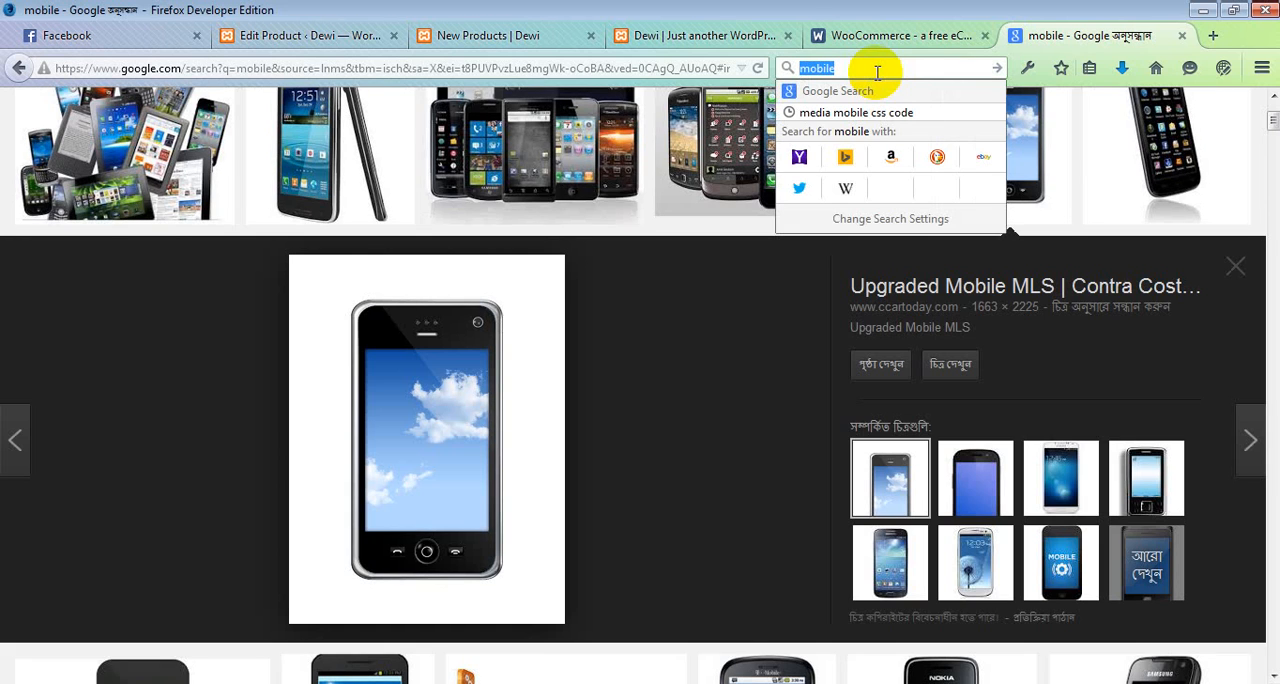
pyautogui.write('how to woocommerce supp')
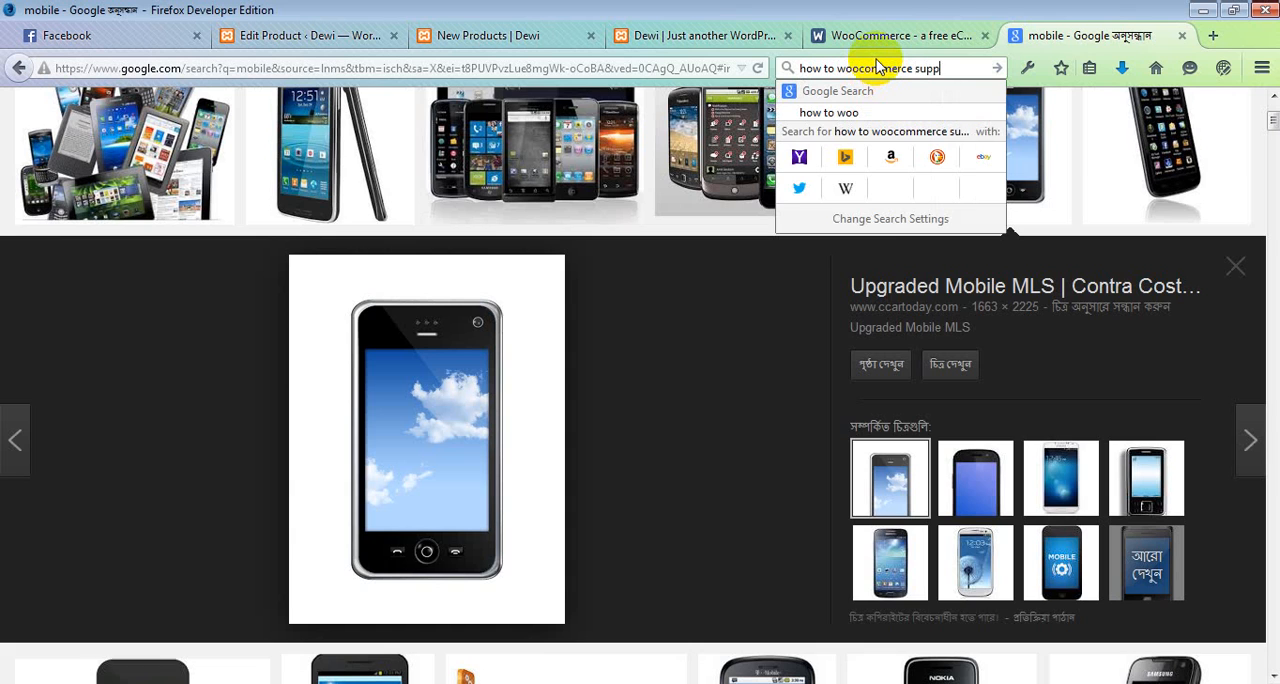
pyautogui.write('t')
pyautogui.press('Return')
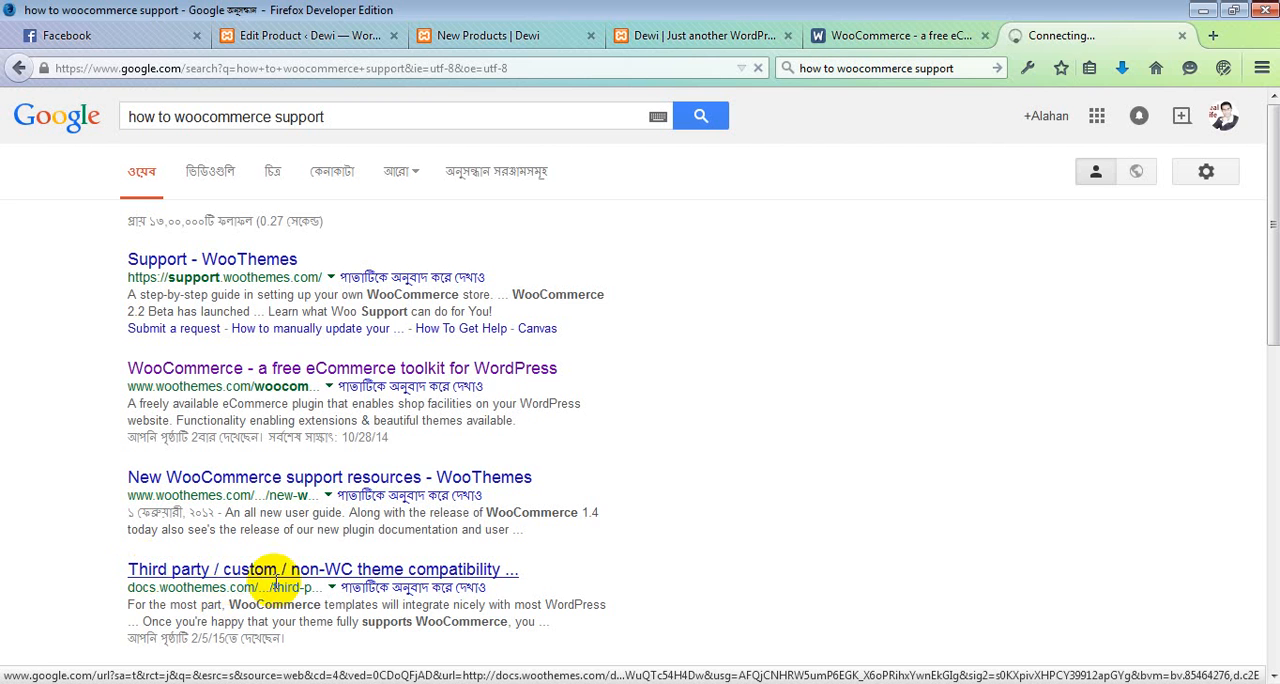
# Step: Open the WooThemes document on third party / custom / non-WC theme compatibility and read its instructions for editing woocommerce.php
pyautogui.click(303, 574)
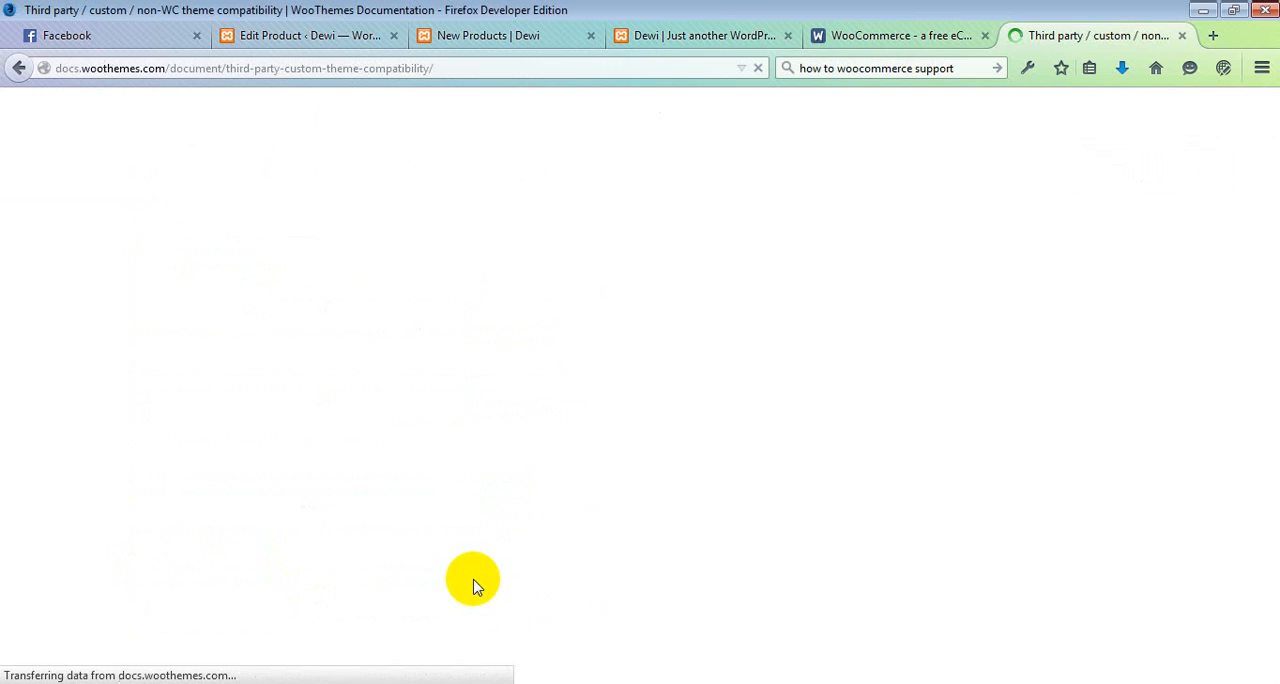
pyautogui.scroll(-5, 628, 405)
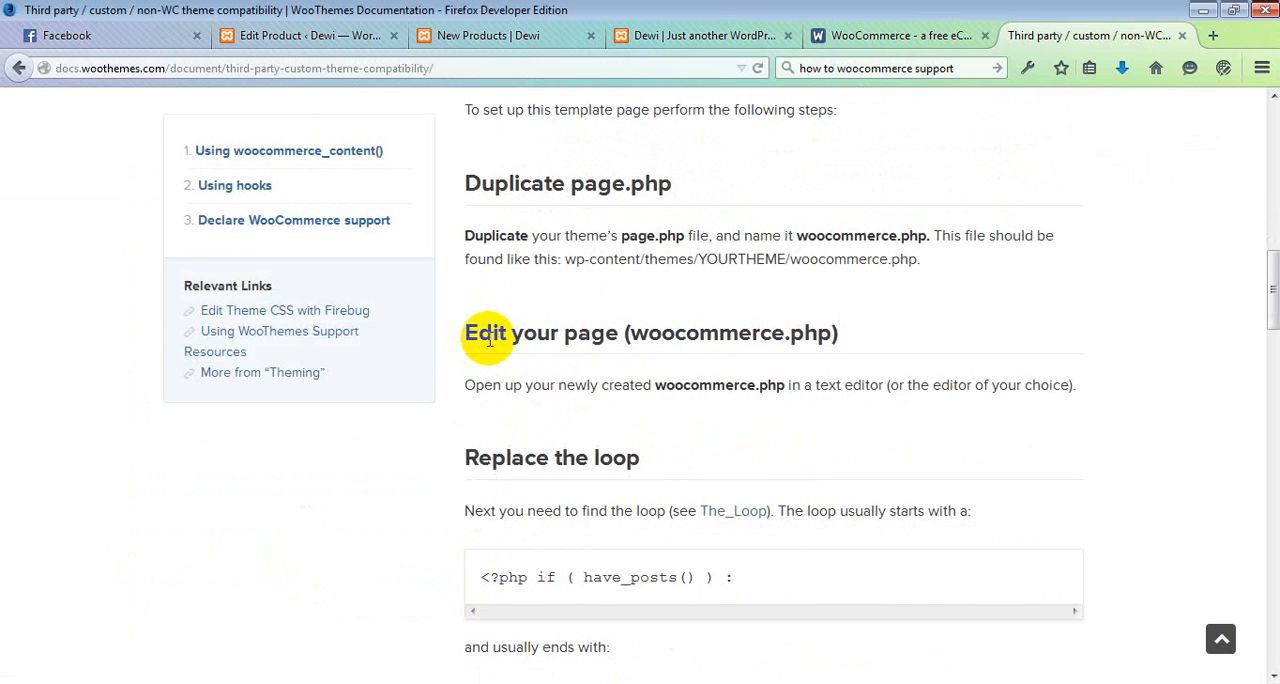
pyautogui.moveTo(832, 333); pyautogui.dragTo(625, 333)
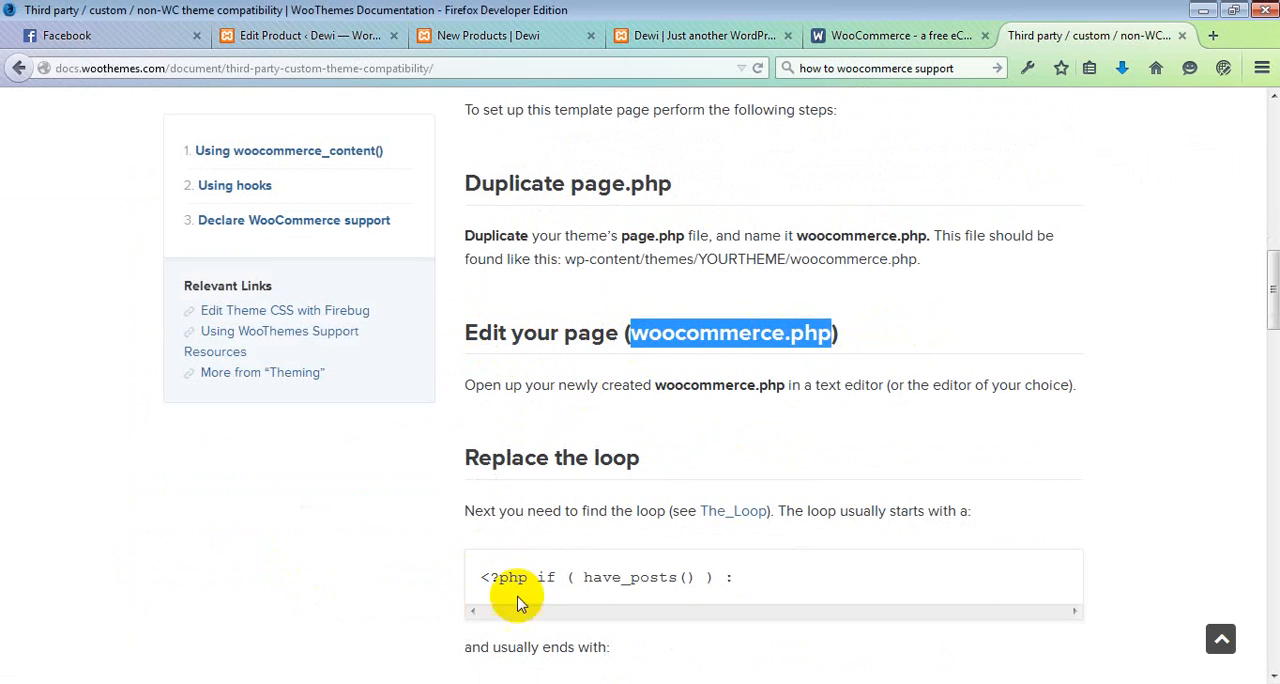
# Step: Switch back to the twentyfifteen theme folder in Windows Explorer and select woocommerce.php
pyautogui.click(381, 683)
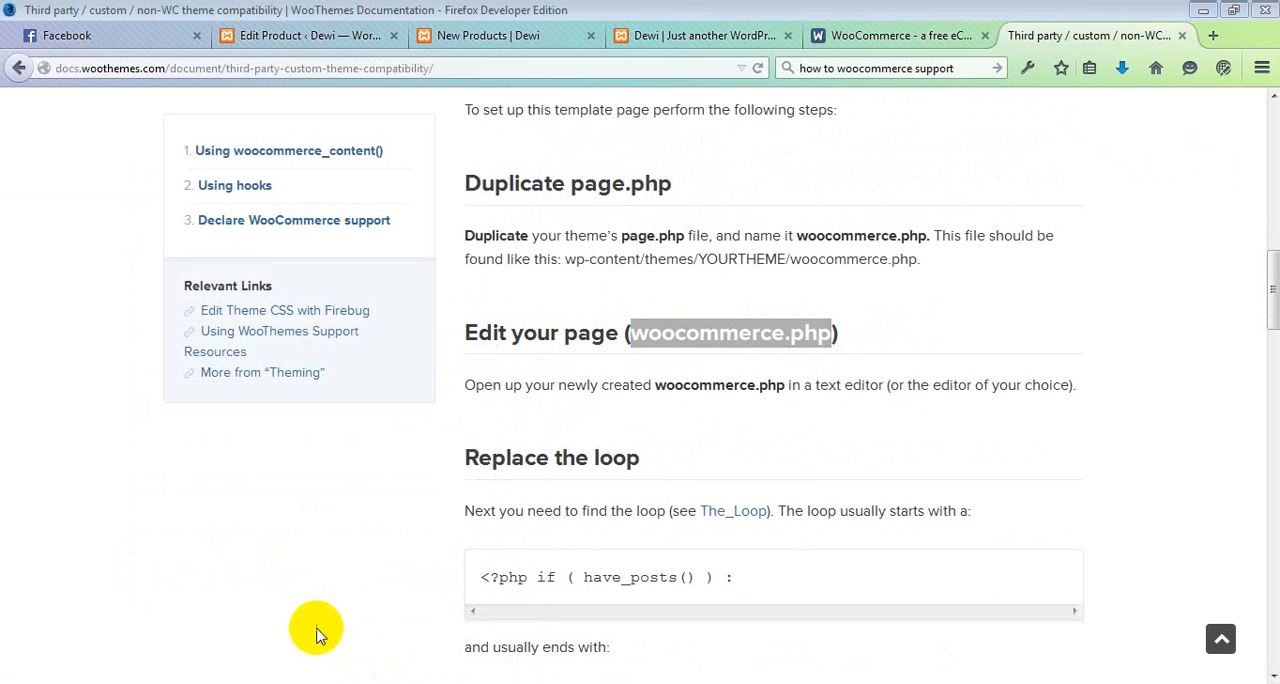
pyautogui.click(350, 652)
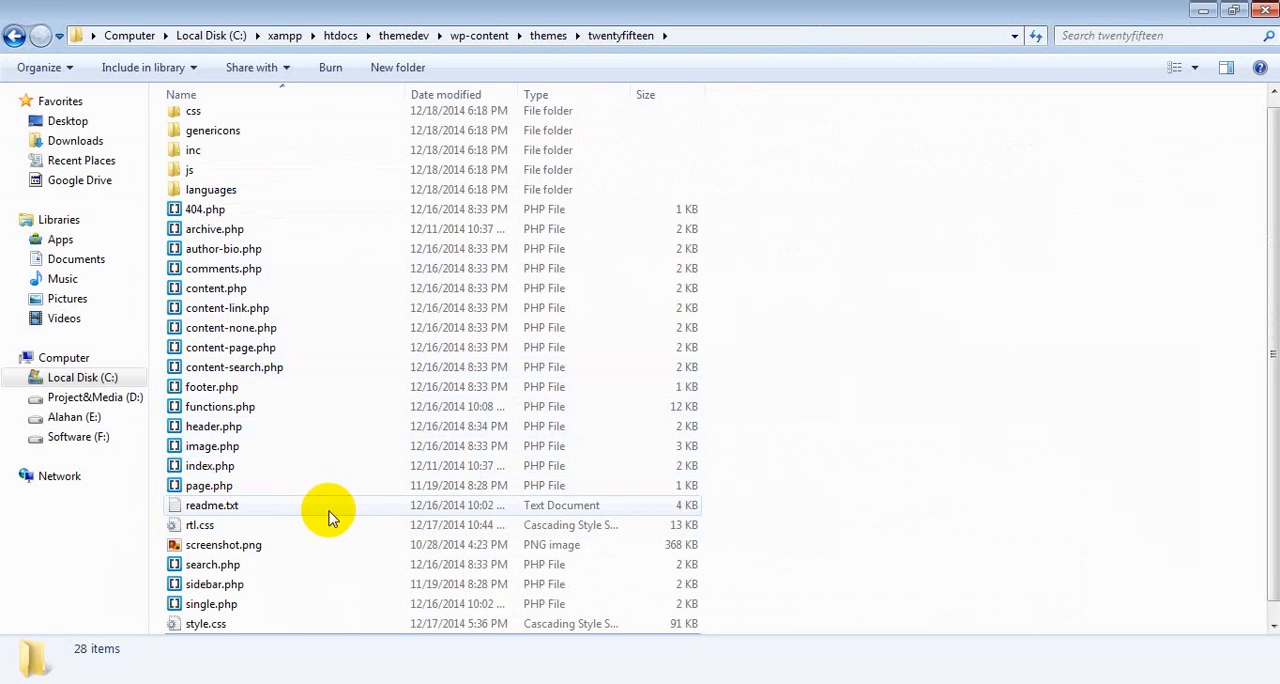
pyautogui.scroll(-1, 300, 545)
pyautogui.click(249, 634)
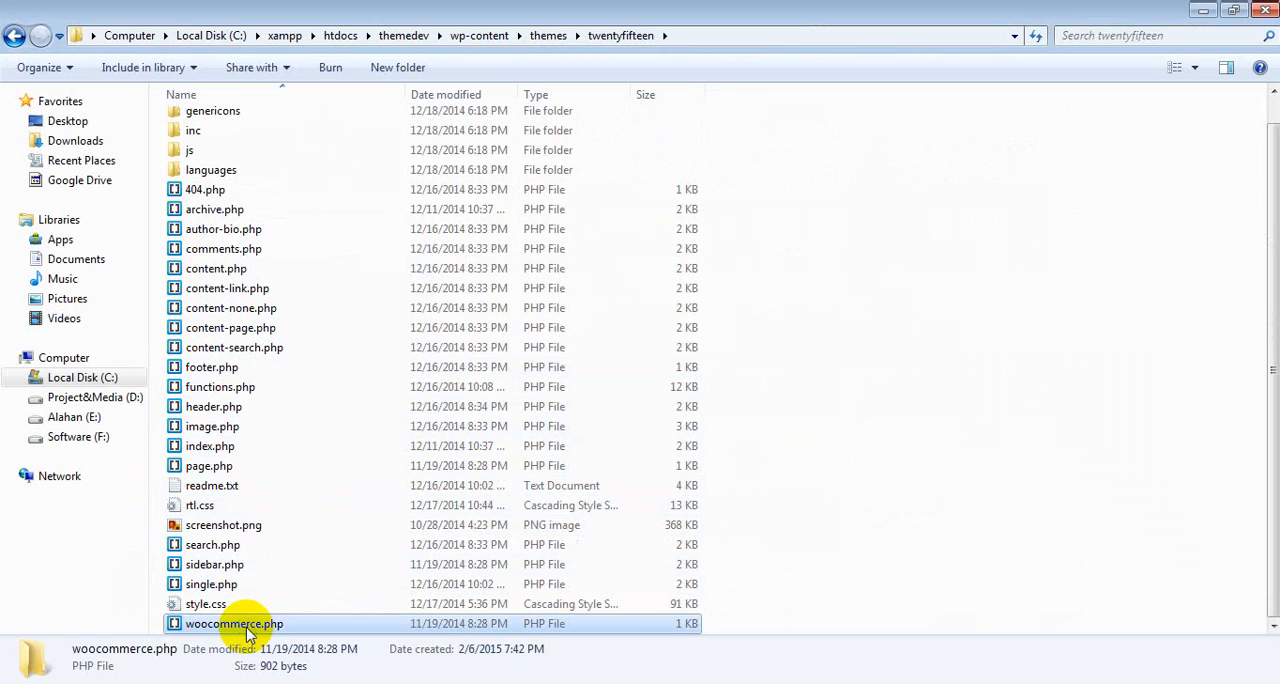
pyautogui.rightClick(247, 633)
pyautogui.click(316, 582)
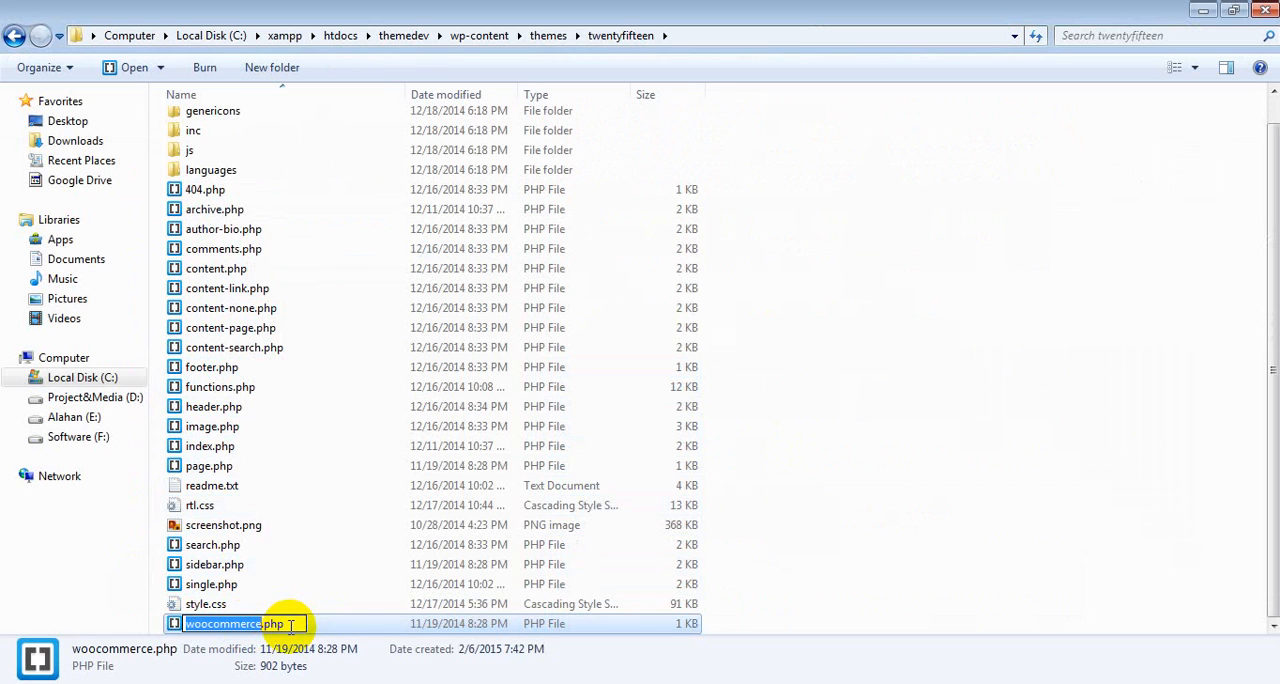
pyautogui.moveTo(290, 625); pyautogui.dragTo(171, 624)
pyautogui.click(299, 625)
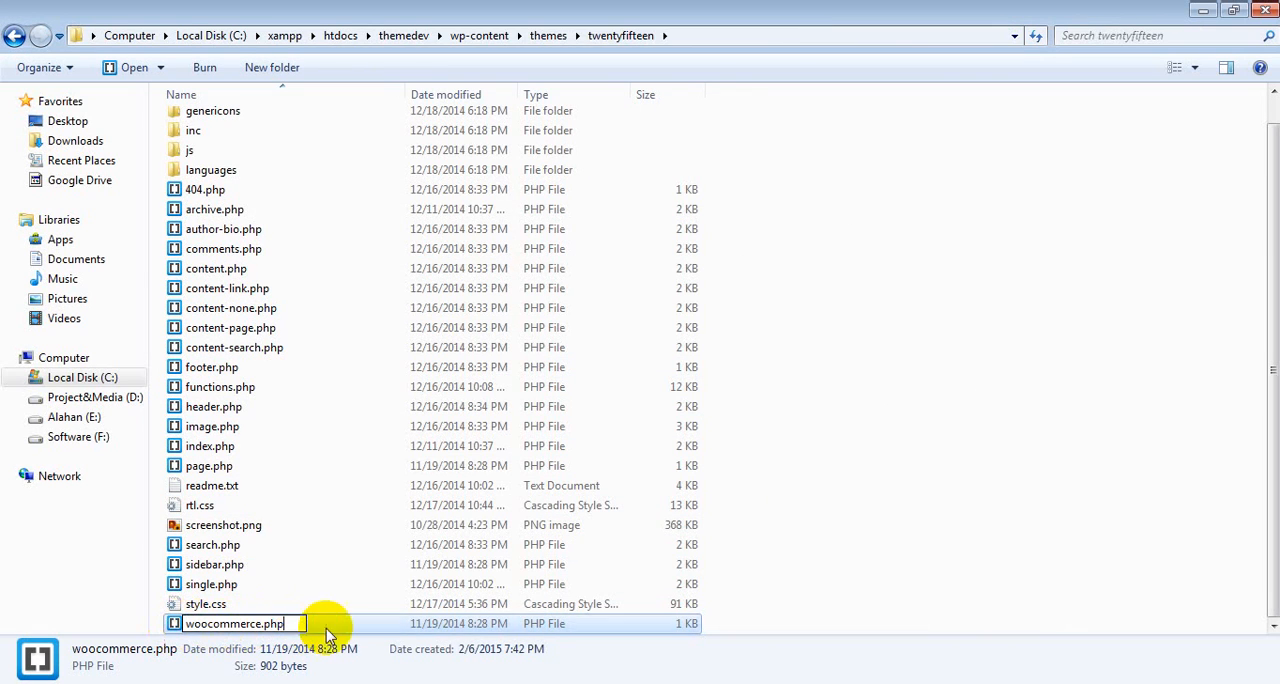
pyautogui.click(917, 556)
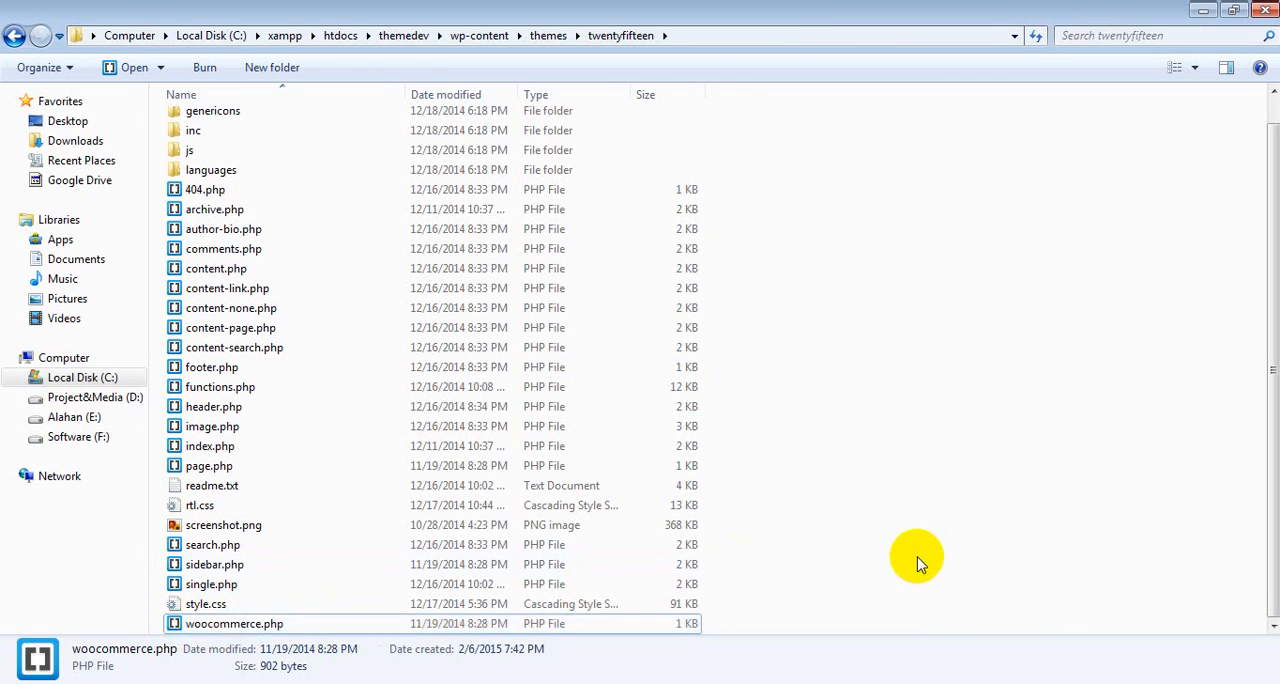
# Step: Open woocommerce.php from the twentyfifteen theme folder in Notepad++
pyautogui.click(268, 630)
pyautogui.rightClick(268, 630)
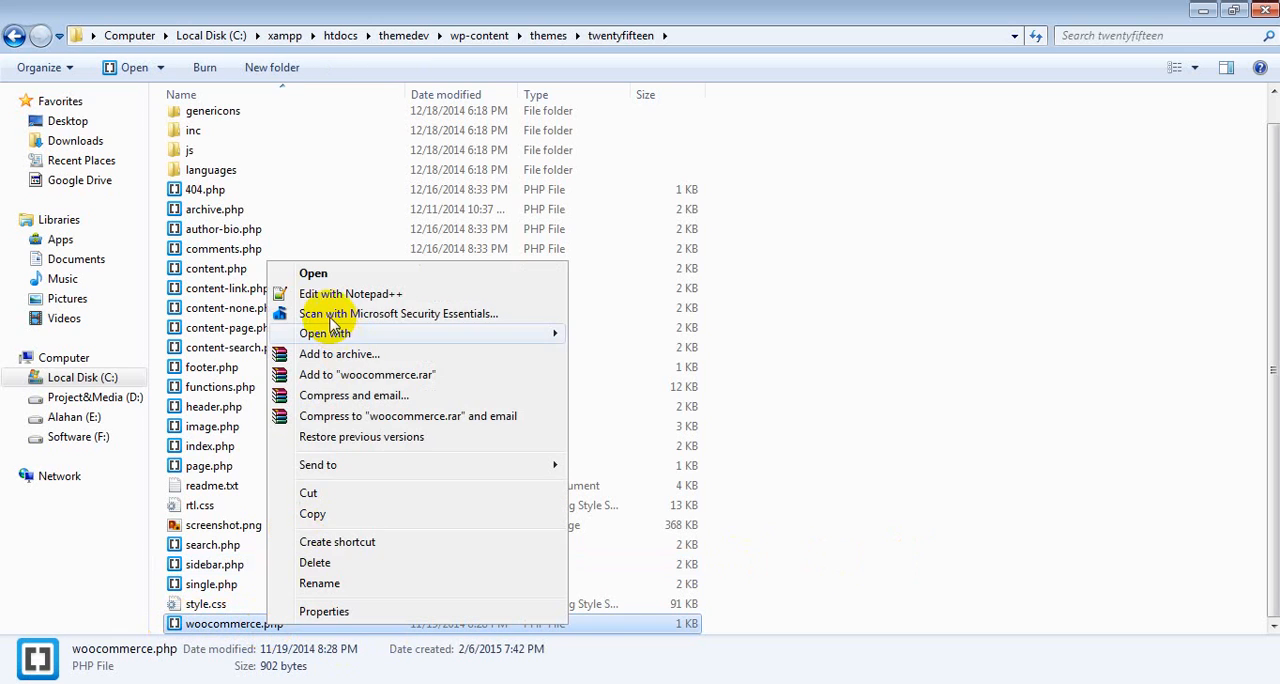
pyautogui.click(335, 218)
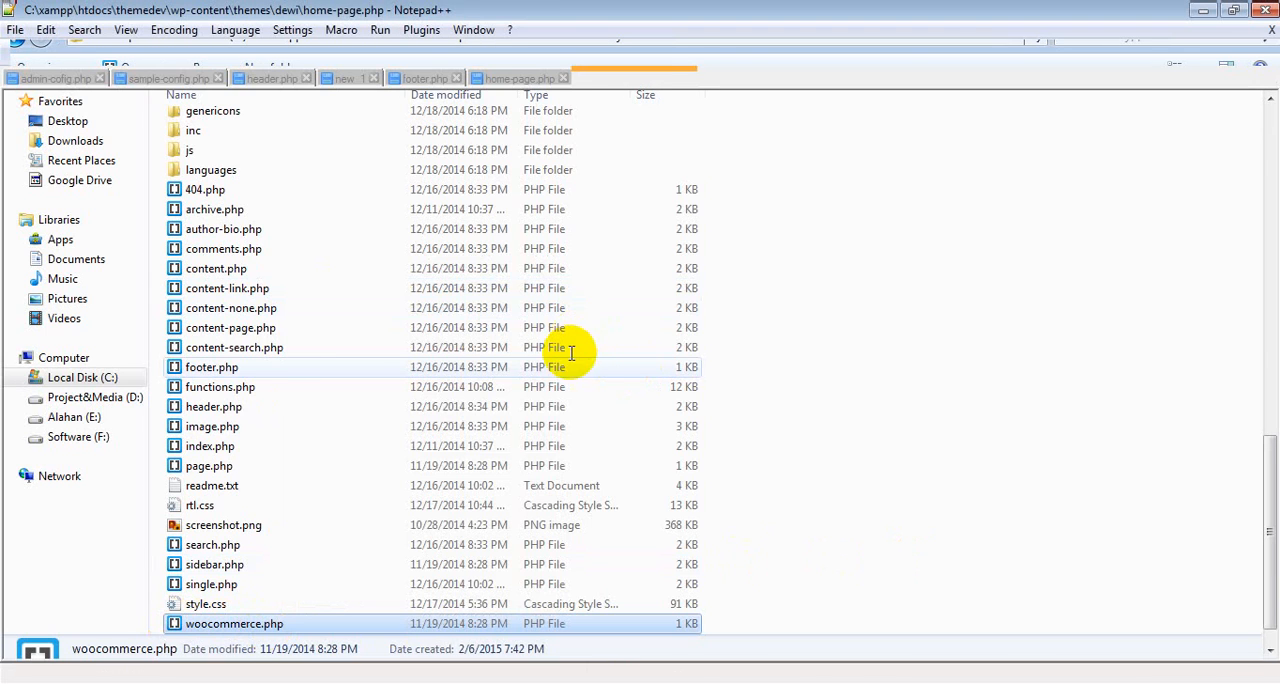
# Step: Delete the whole PHP loop block inside the main element of woocommerce.php, from its opening PHP tag to its closing tag
pyautogui.scroll(-2, 371, 346)
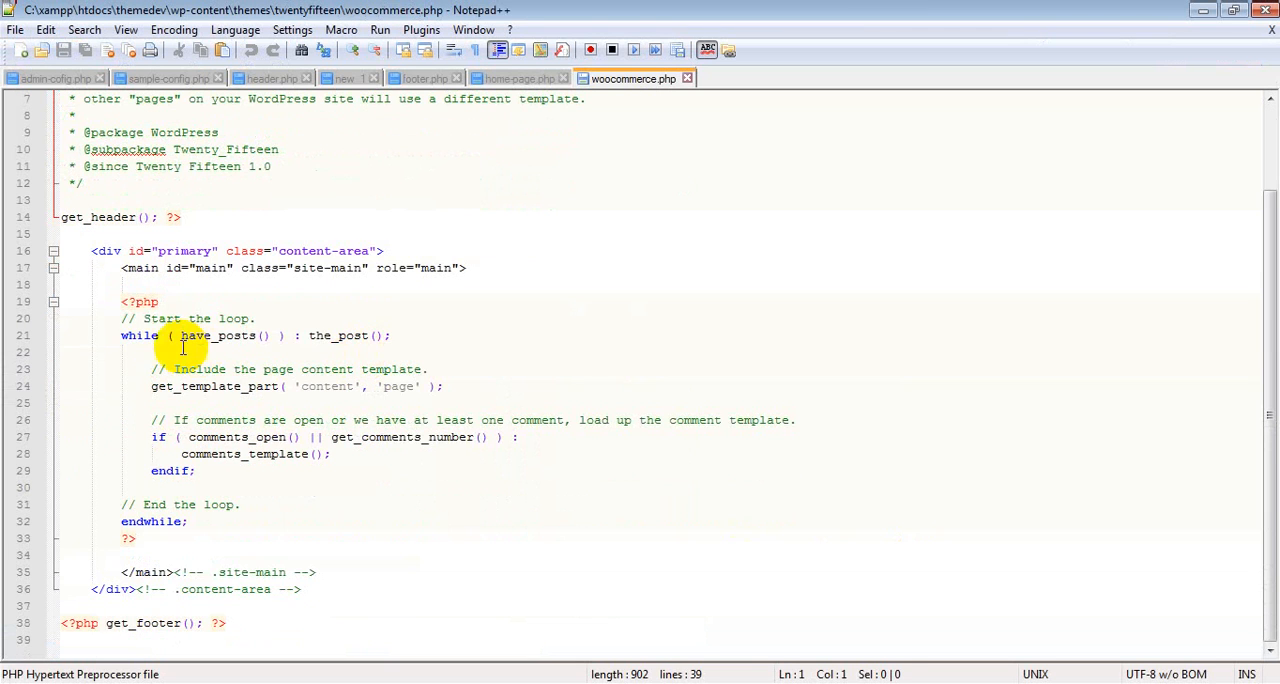
pyautogui.doubleClick(148, 335)
pyautogui.moveTo(119, 301); pyautogui.dragTo(354, 540)
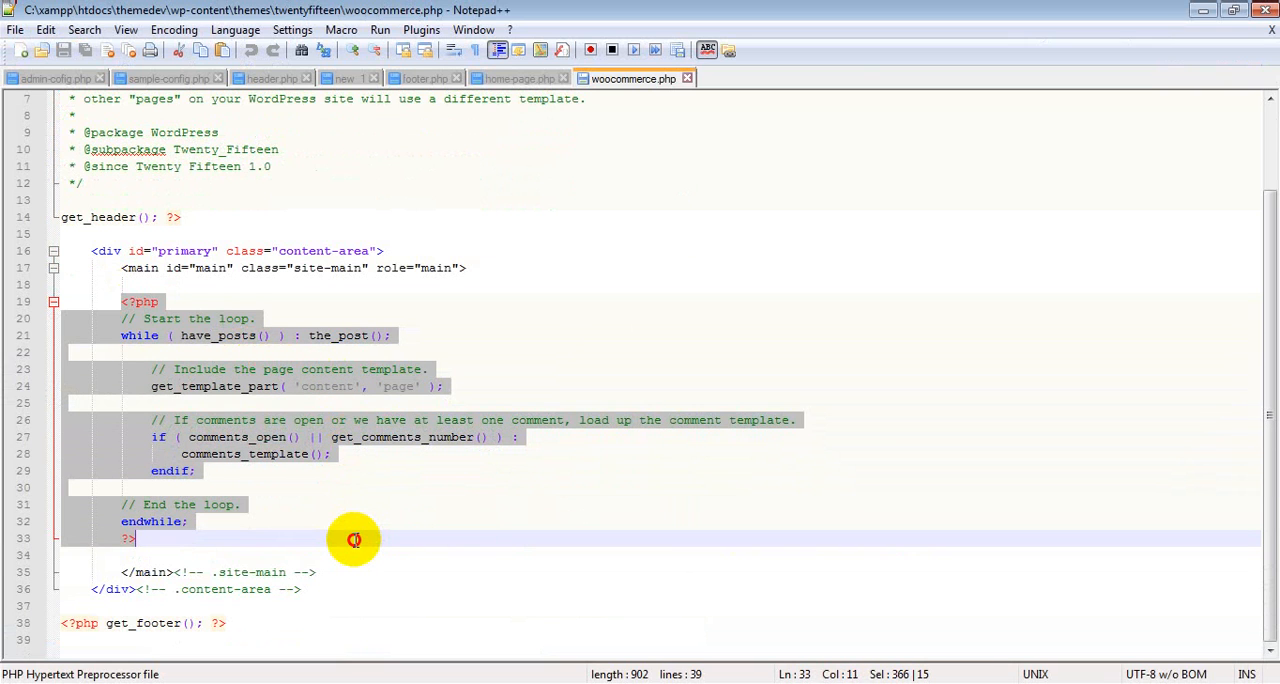
pyautogui.press('Delete')
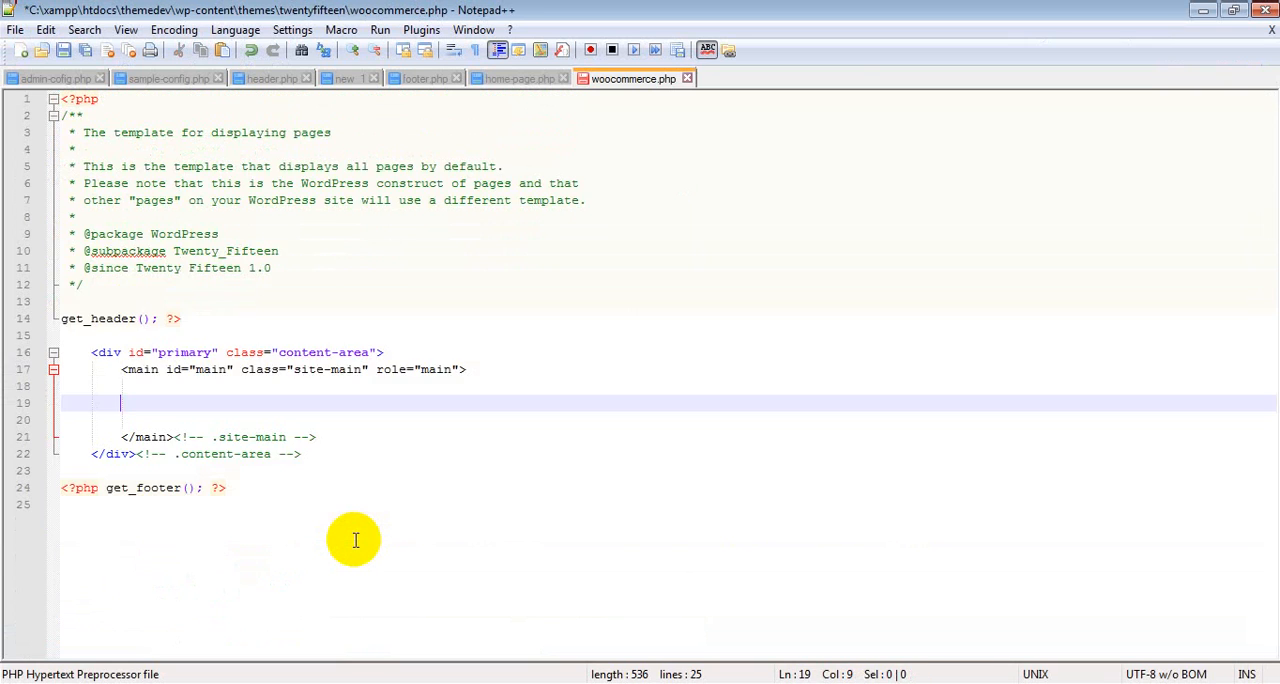
# Step: Copy <?php woocommerce_content(); ?> from the WooThemes document in Firefox, insert it where the loop was in woocommerce.php in Notepad++, and save the file
pyautogui.click(300, 680)
pyautogui.scroll(-5, 652, 449)
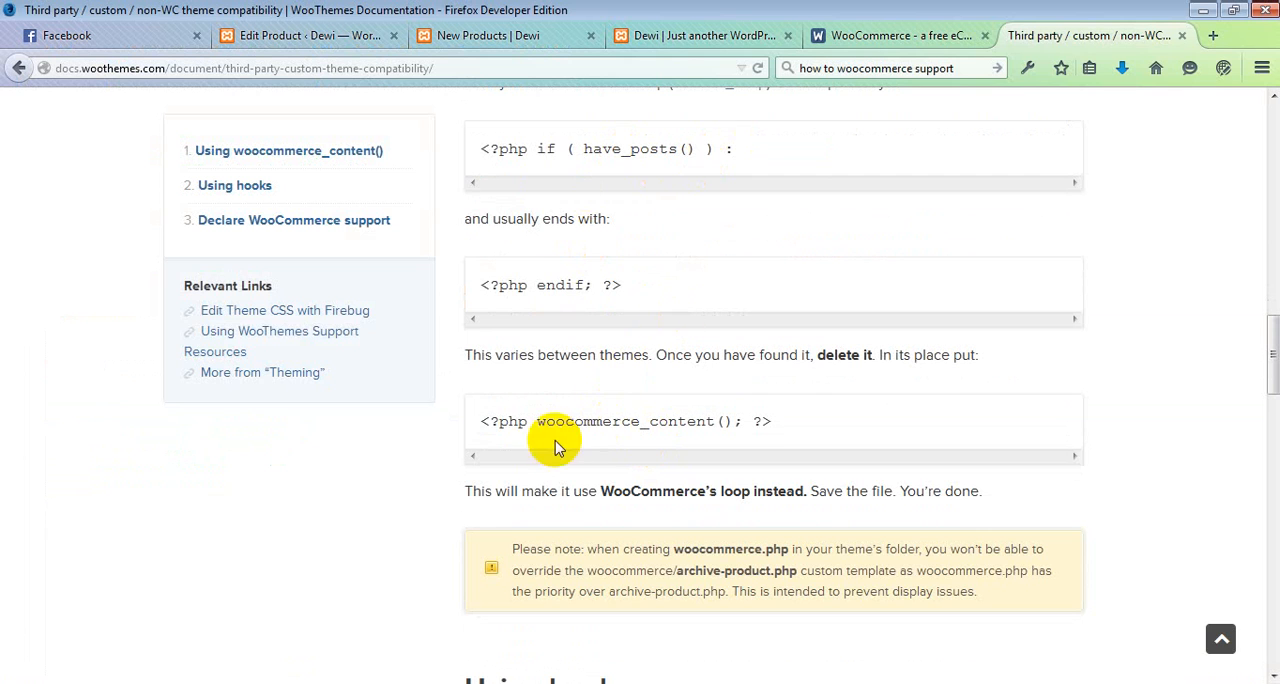
pyautogui.moveTo(480, 421); pyautogui.dragTo(786, 421)
pyautogui.hotkey('ctrl', 'c')
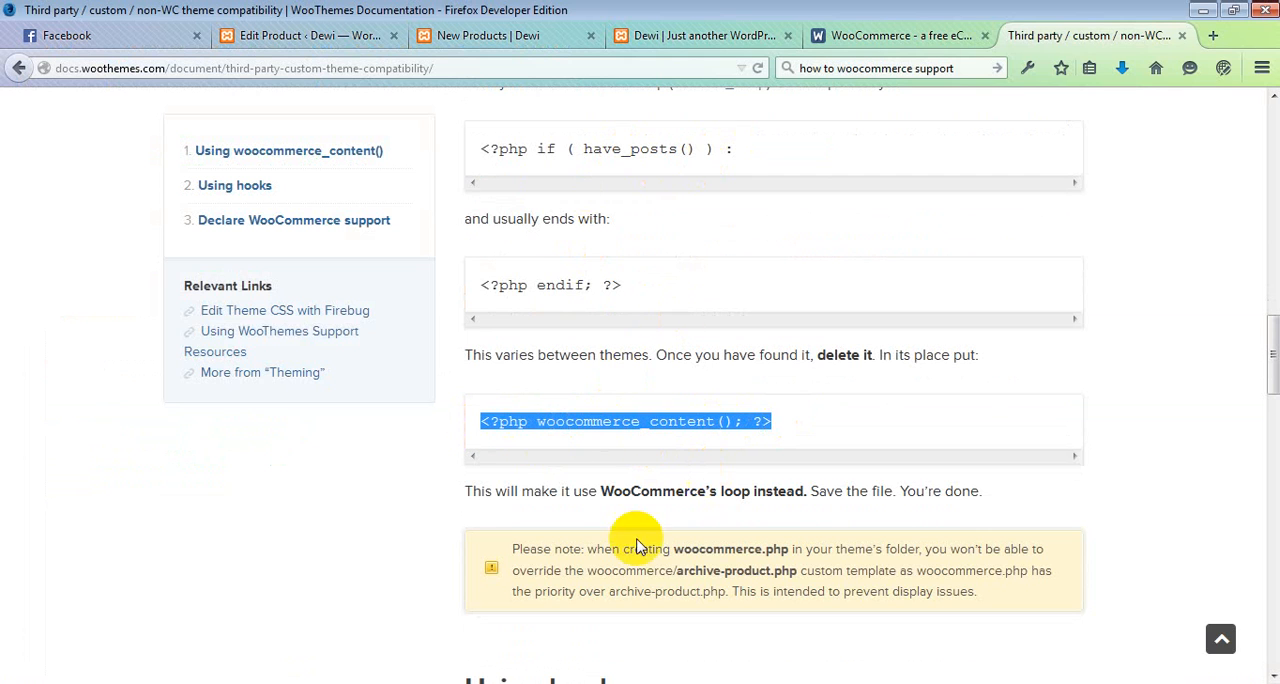
pyautogui.hotkey('alt', 'Tab')
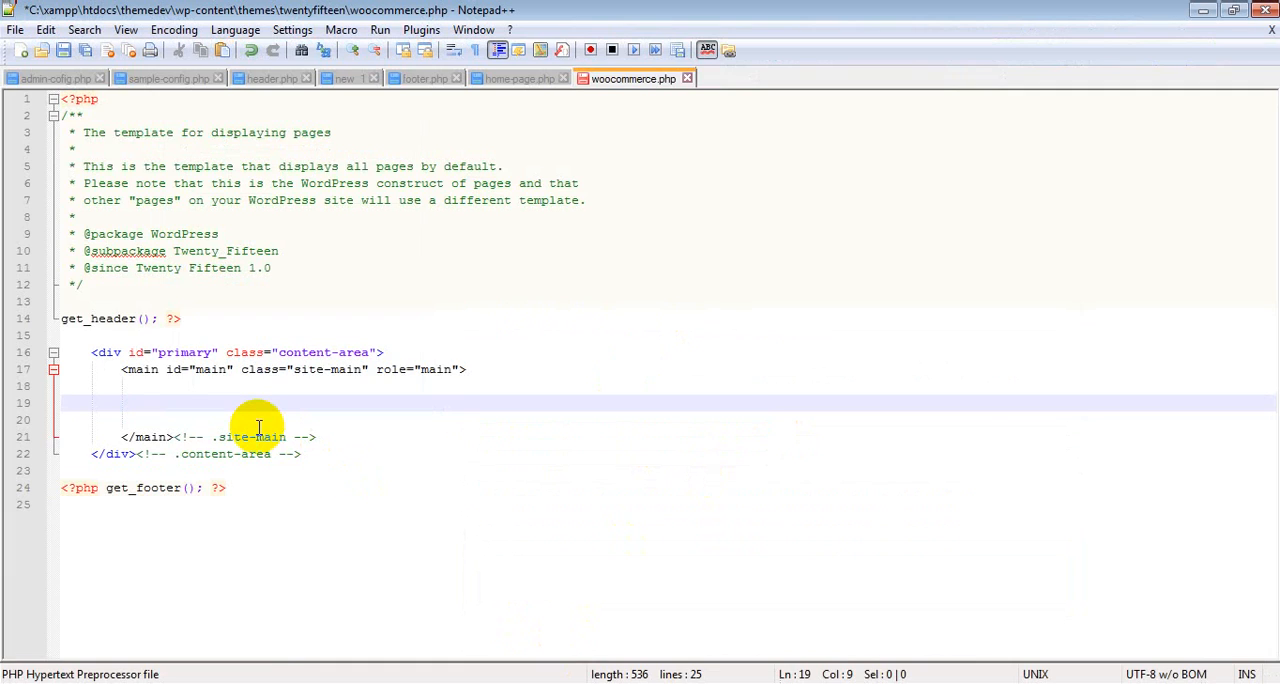
pyautogui.hotkey('ctrl', 'v')
pyautogui.hotkey('ctrl', 's')
# Step: Switch to Firefox and reload the New Products page on the local site to check it with the edited template
pyautogui.click(300, 682)
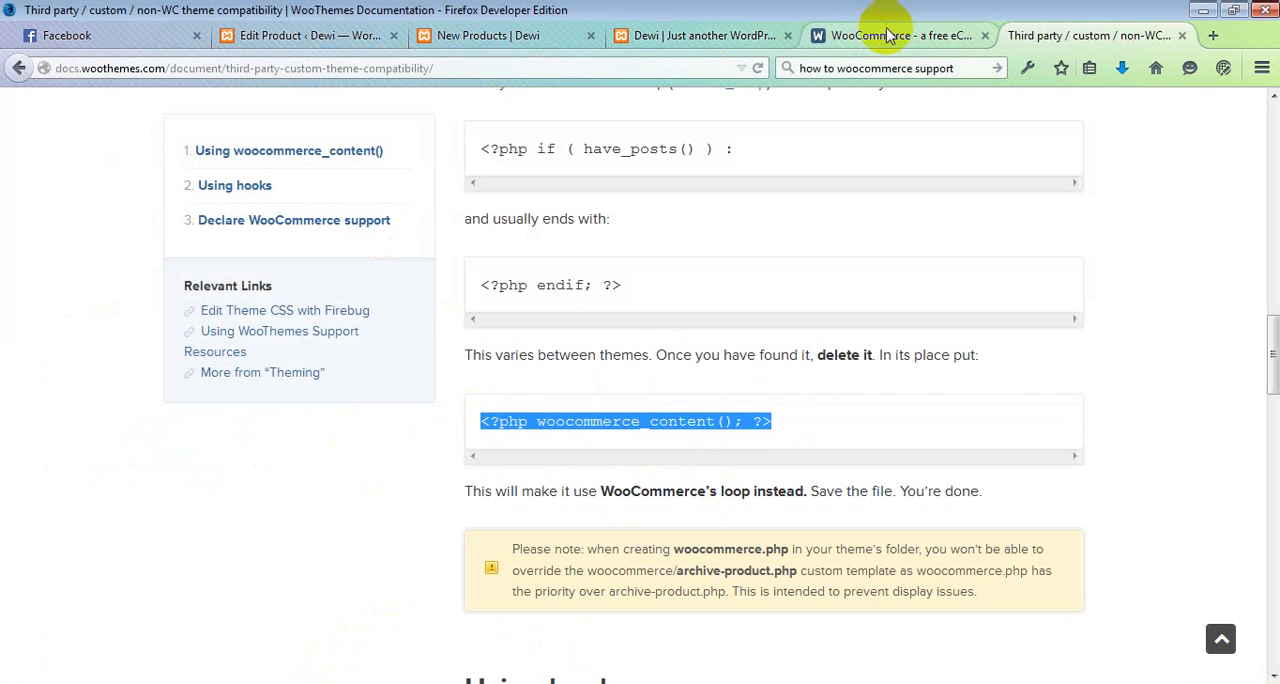
pyautogui.click(705, 38)
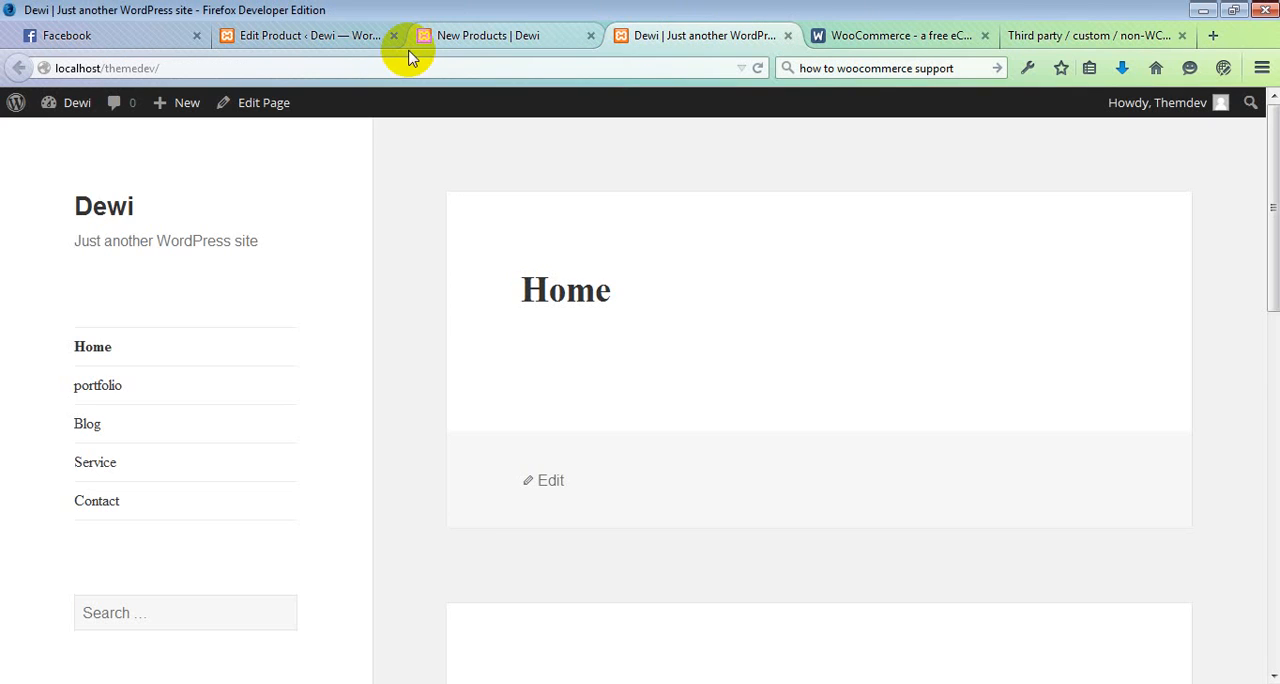
pyautogui.click(411, 48)
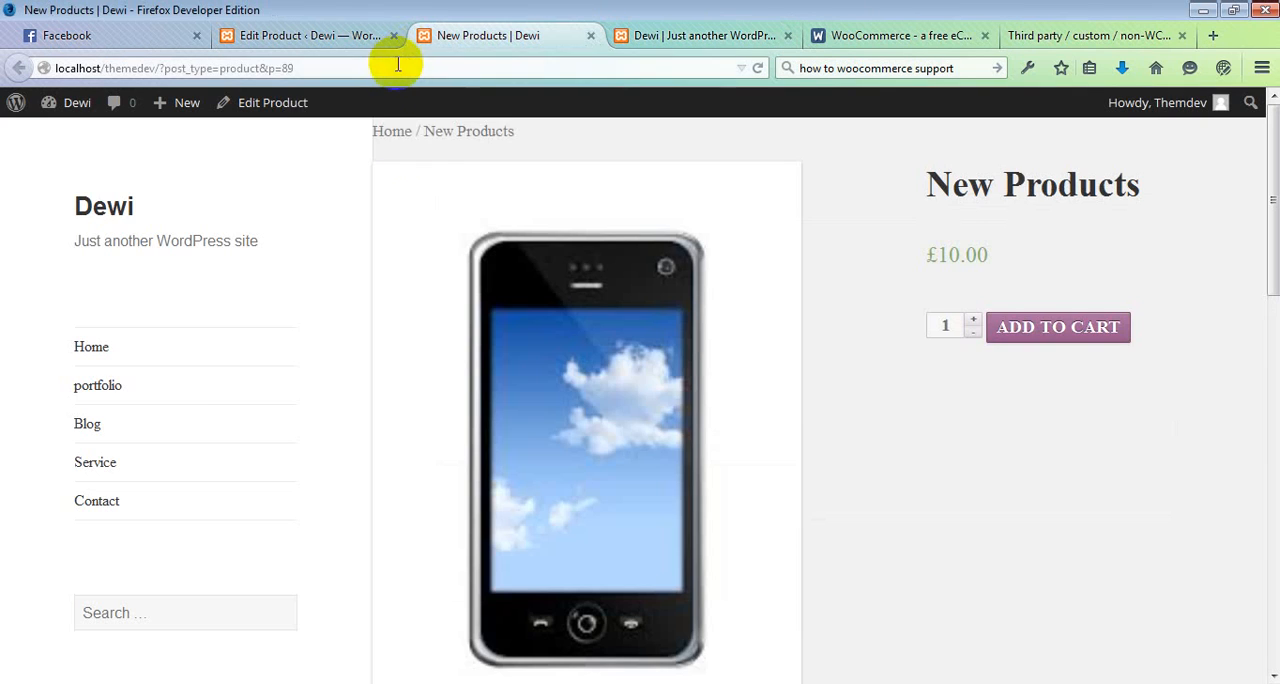
pyautogui.click(374, 69)
pyautogui.press('Return')
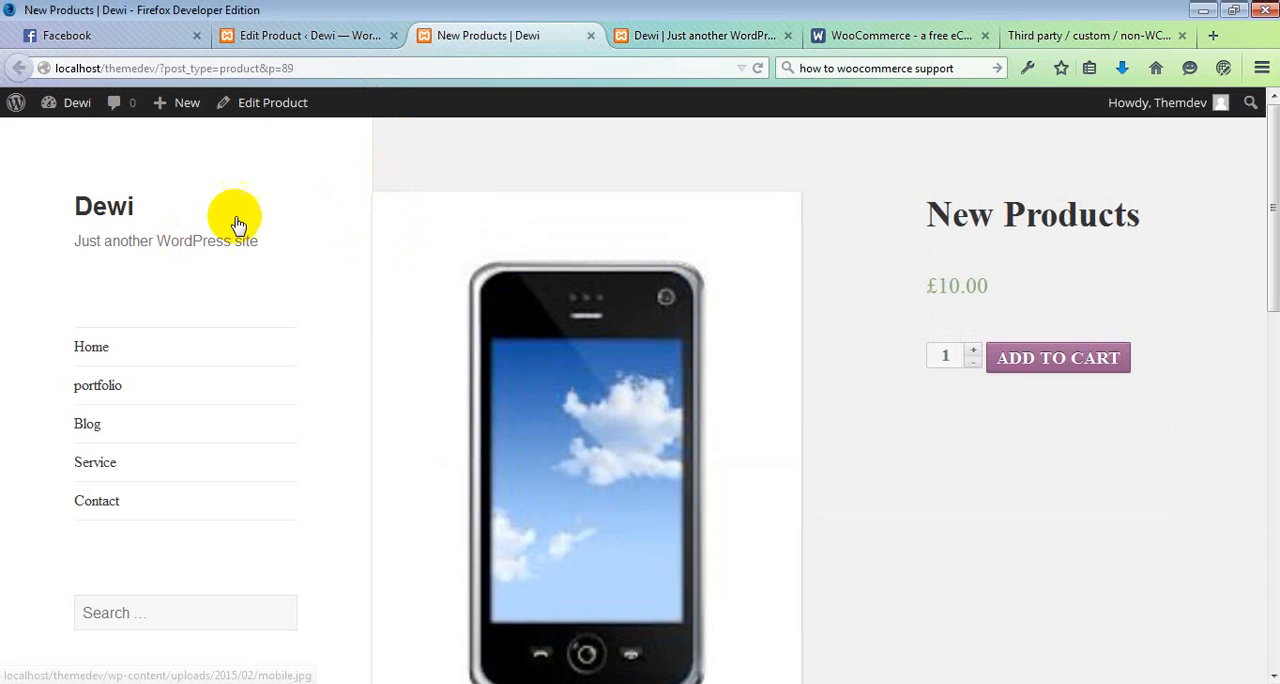
pyautogui.rightClick(397, 233)
pyautogui.click(466, 541)
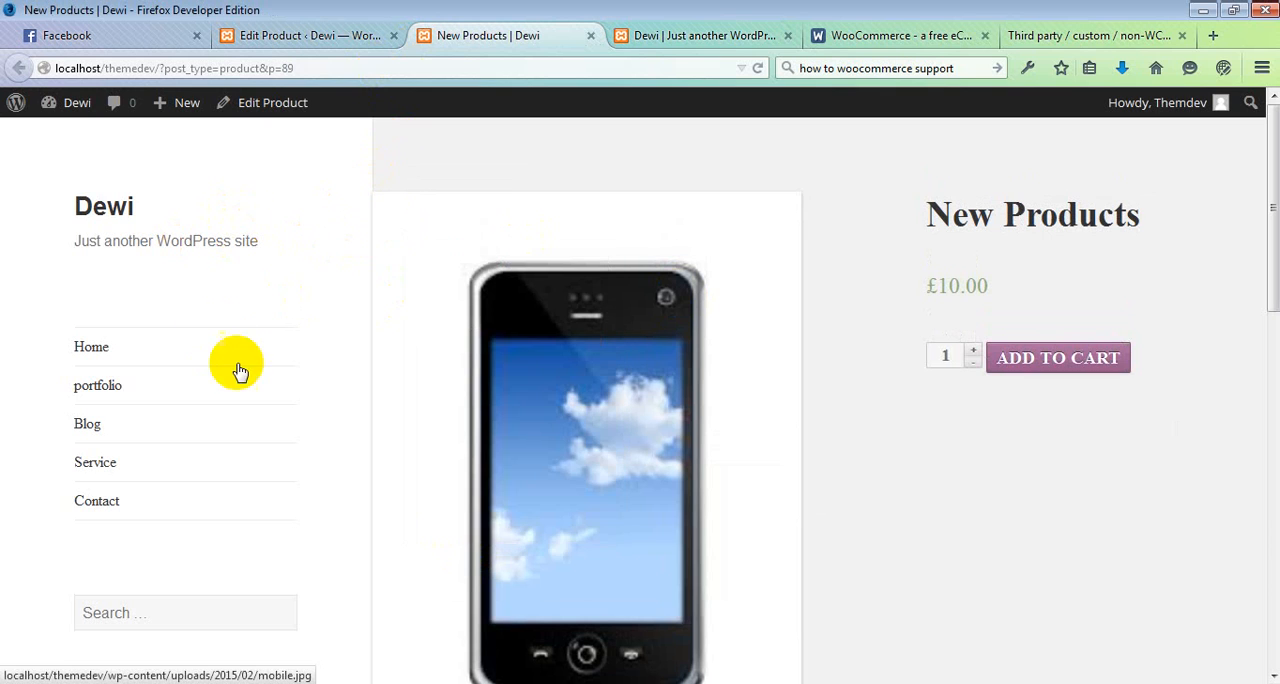